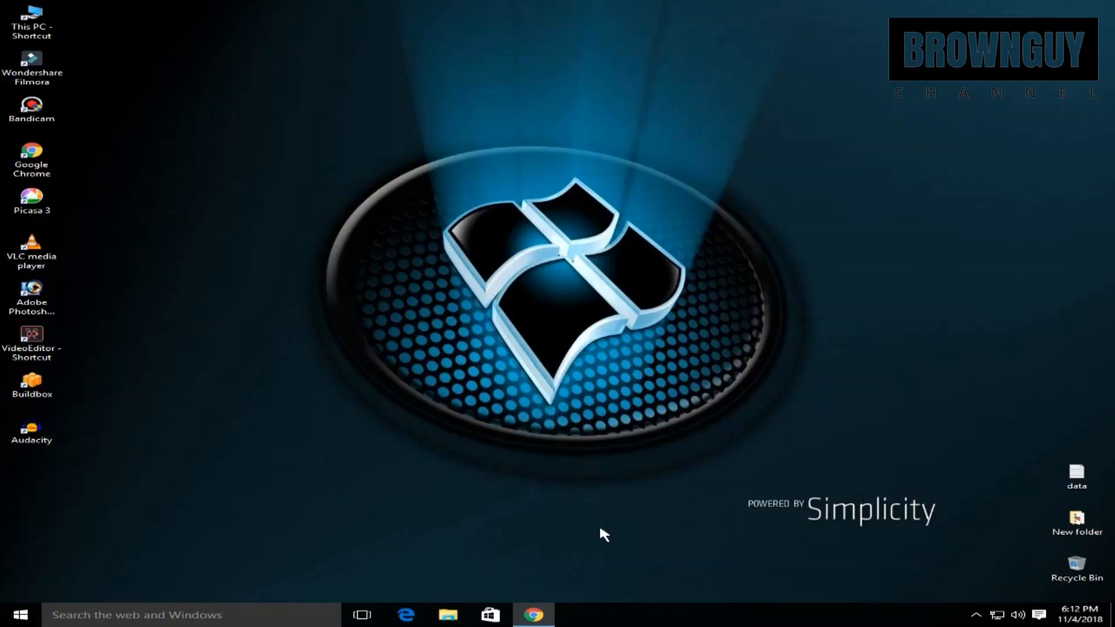
Switch to Chrome and reload the live BrownGuy BLOGS page to view its current design
click(534, 614)
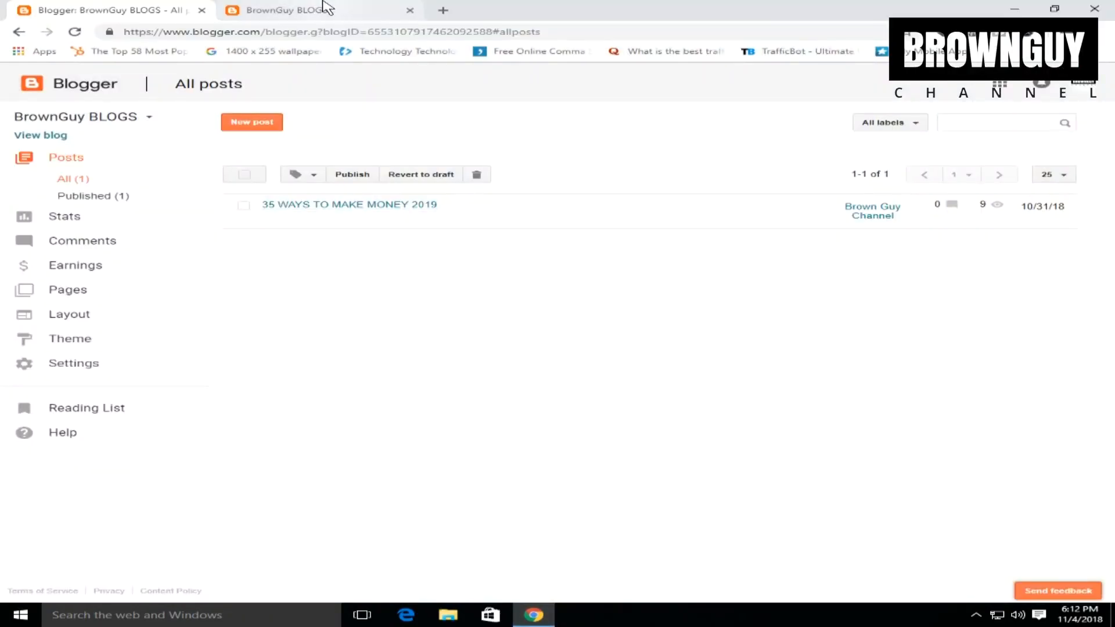
click(325, 8)
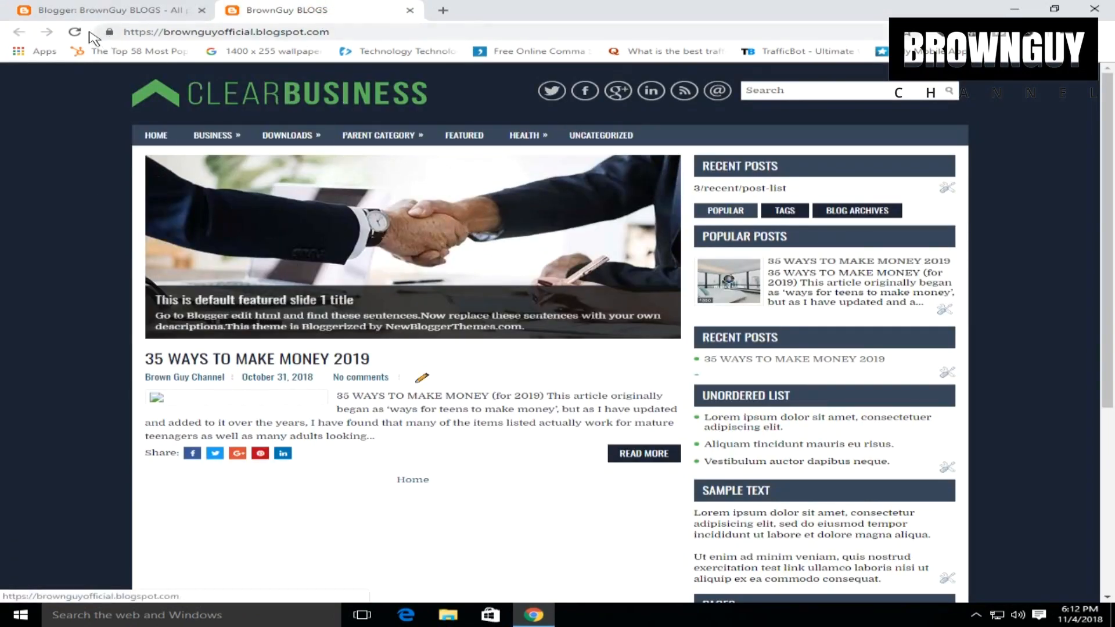
click(80, 33)
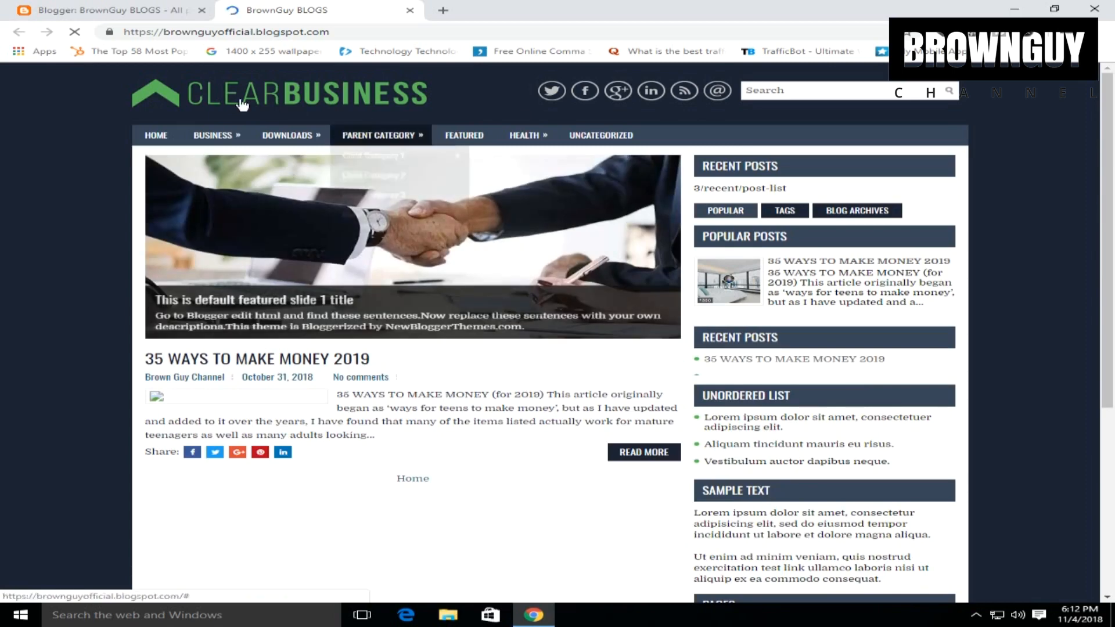
click(116, 10)
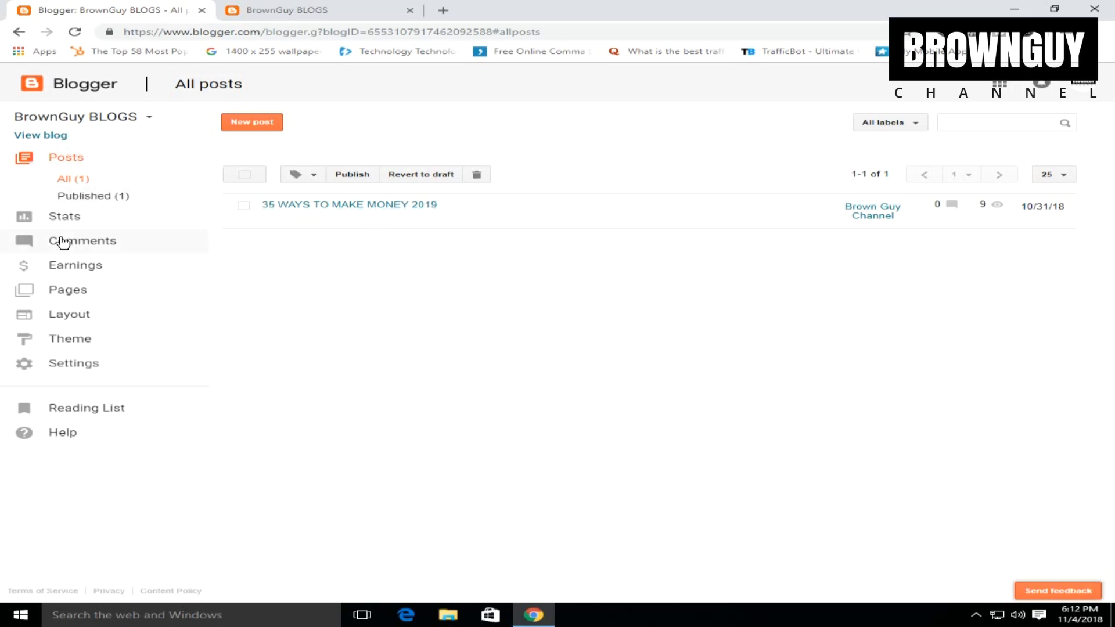
Open the blog's Theme page in Blogger, compare it with the live blog, and open the Backup / Restore dialog
click(82, 314)
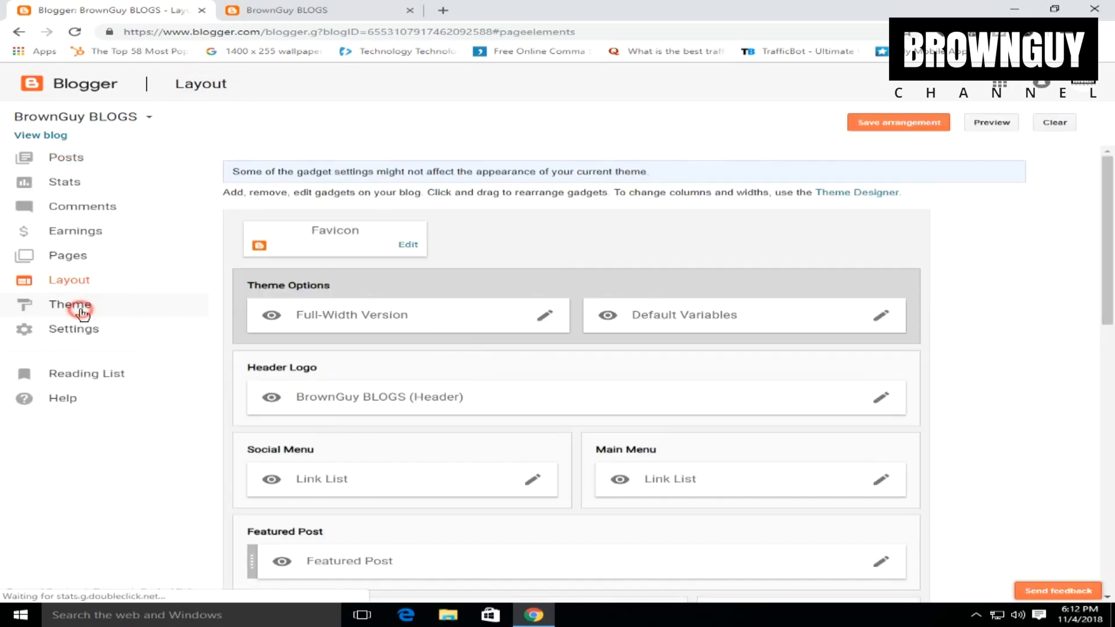
click(83, 313)
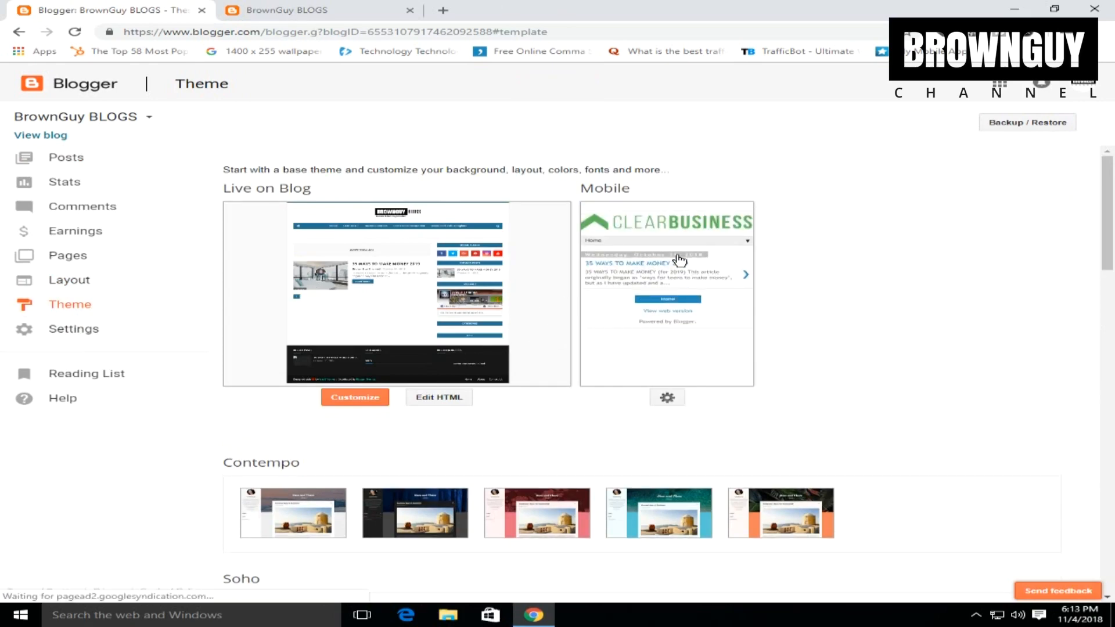
click(380, 3)
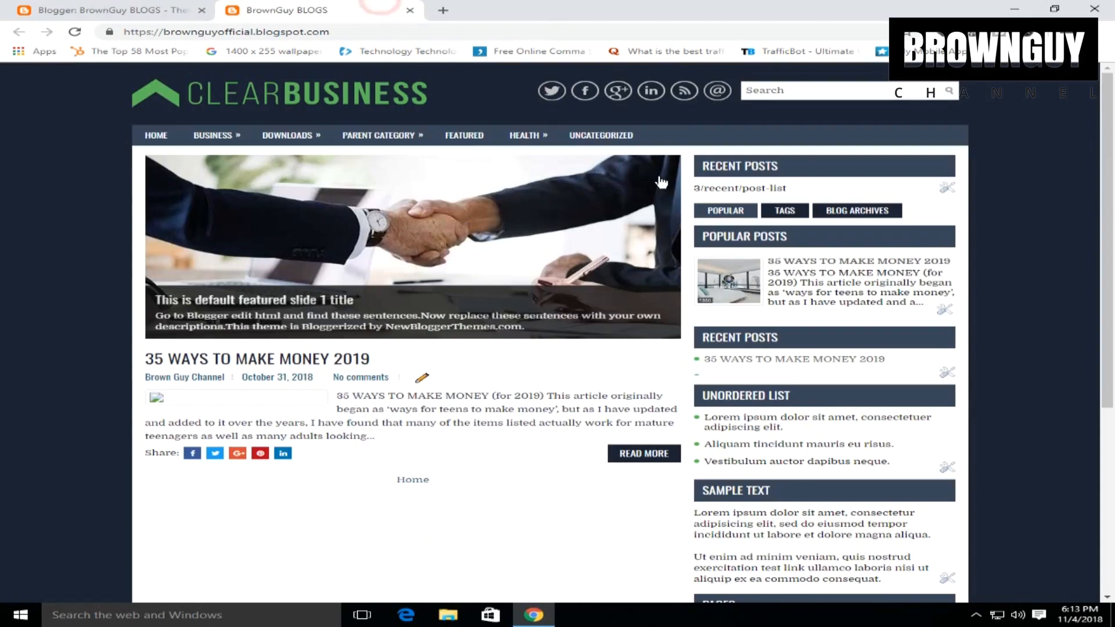
click(69, 6)
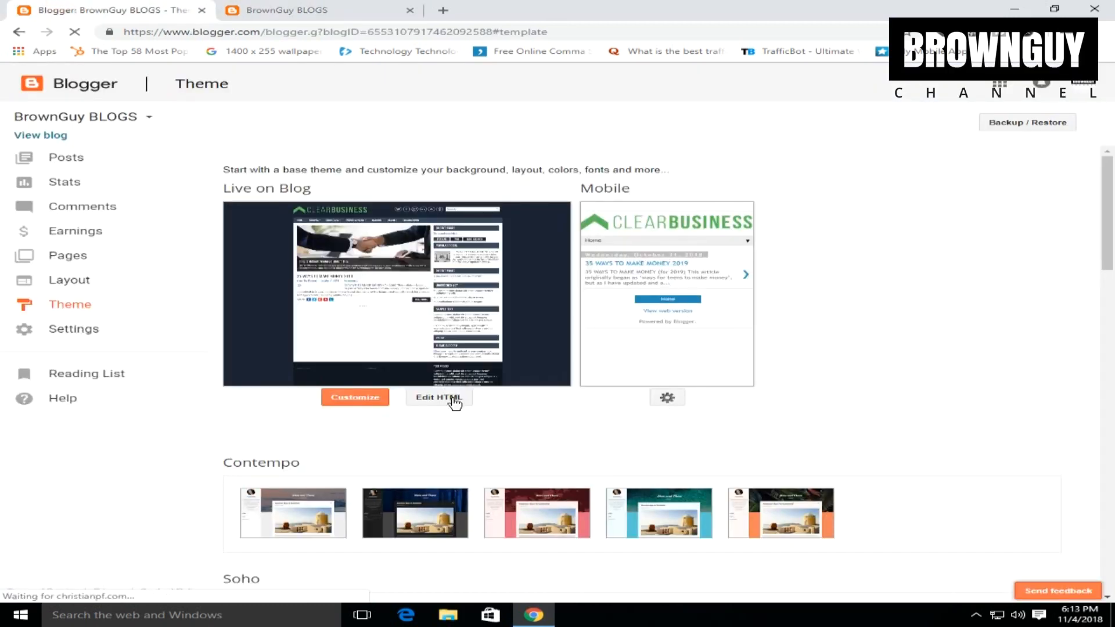
click(1037, 123)
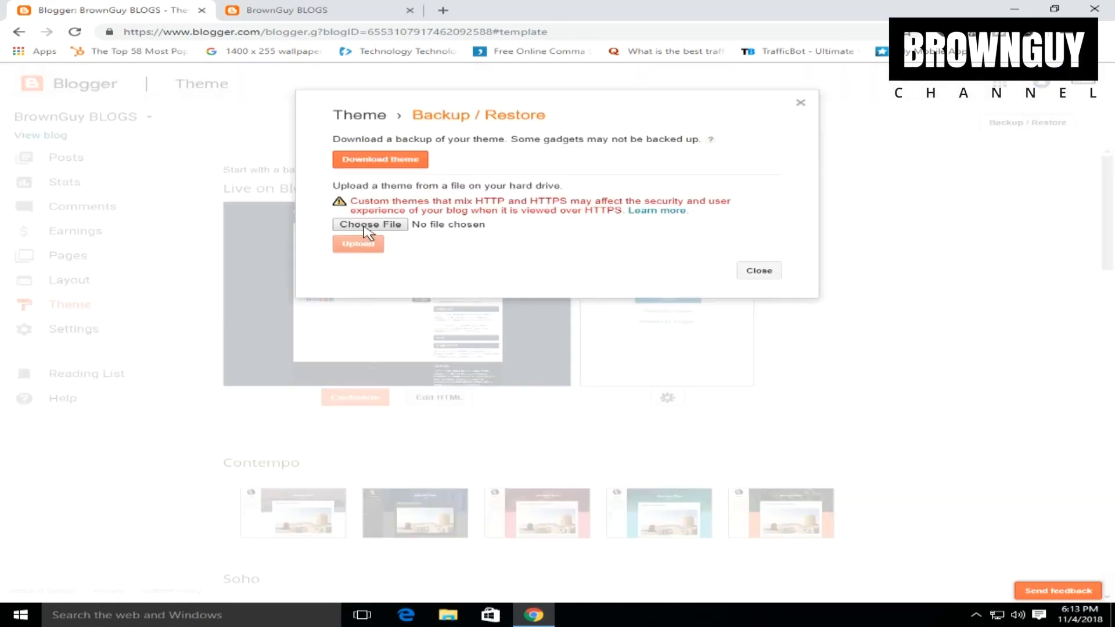
click(379, 230)
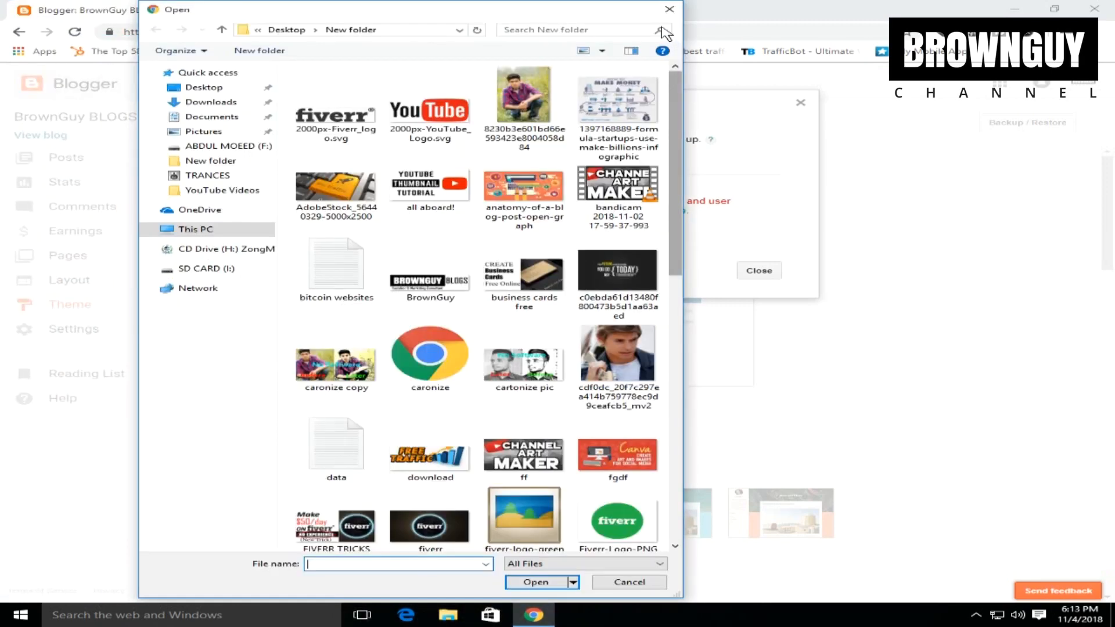
click(669, 9)
click(279, 10)
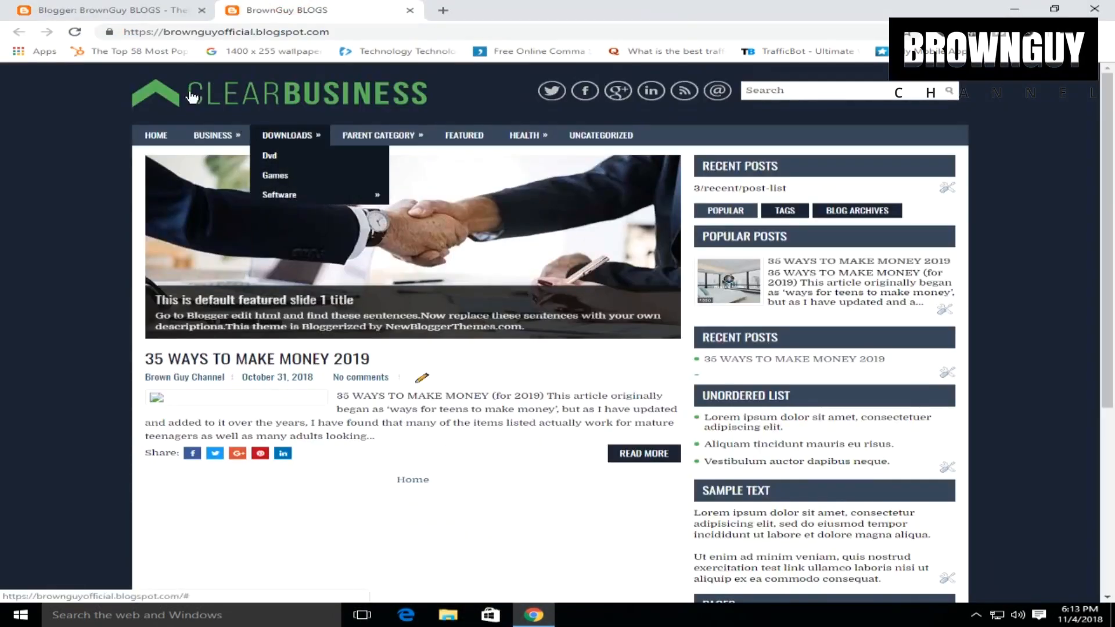
click(116, 10)
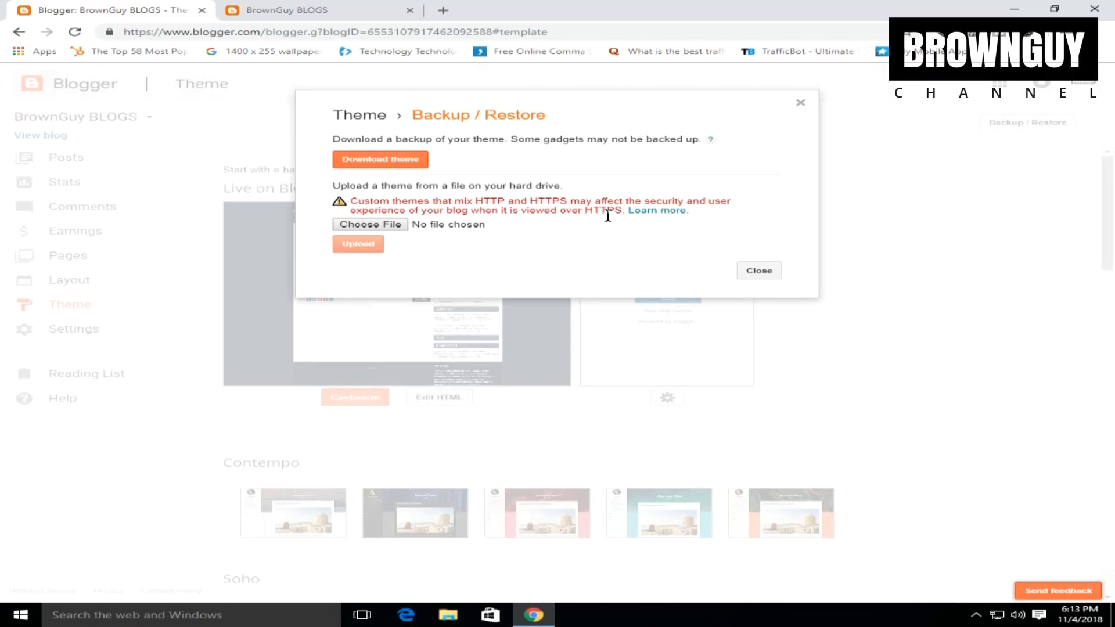
Try to upload the theme file Haster.xml from the Downloads folder, and close the Backup / Restore dialog
click(399, 230)
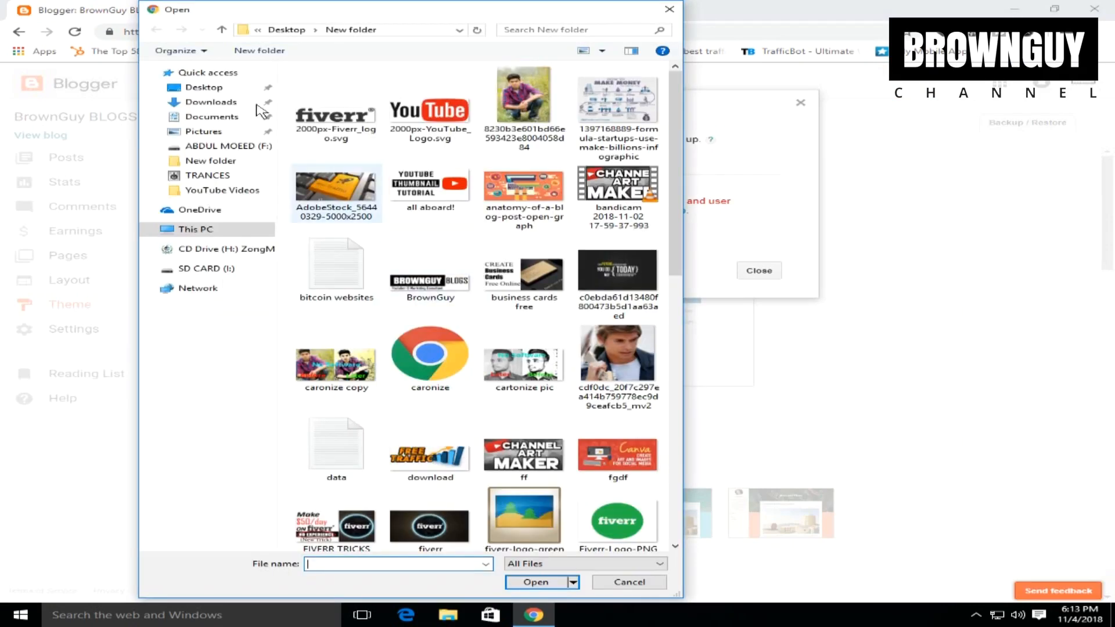
scroll(429, 290, down, 10)
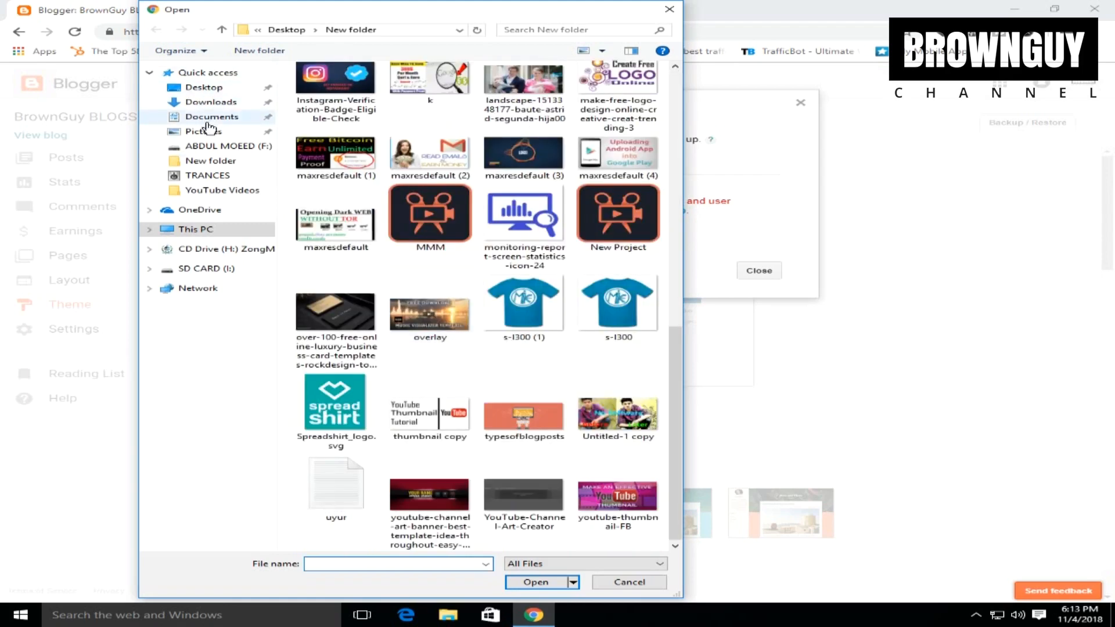
click(206, 102)
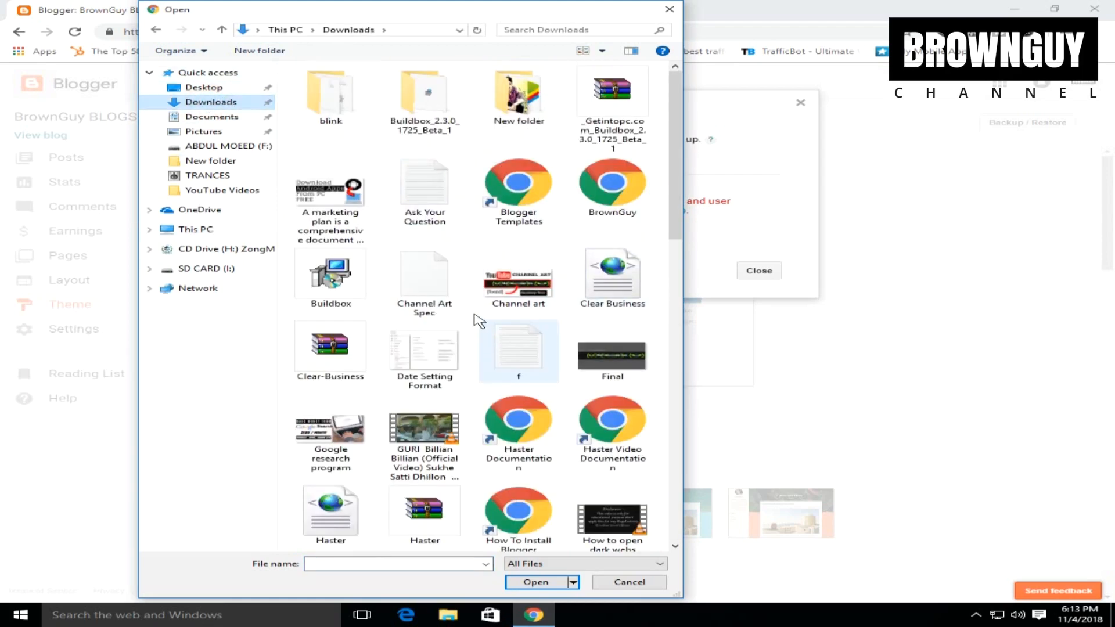
scroll(480, 313, down, 8)
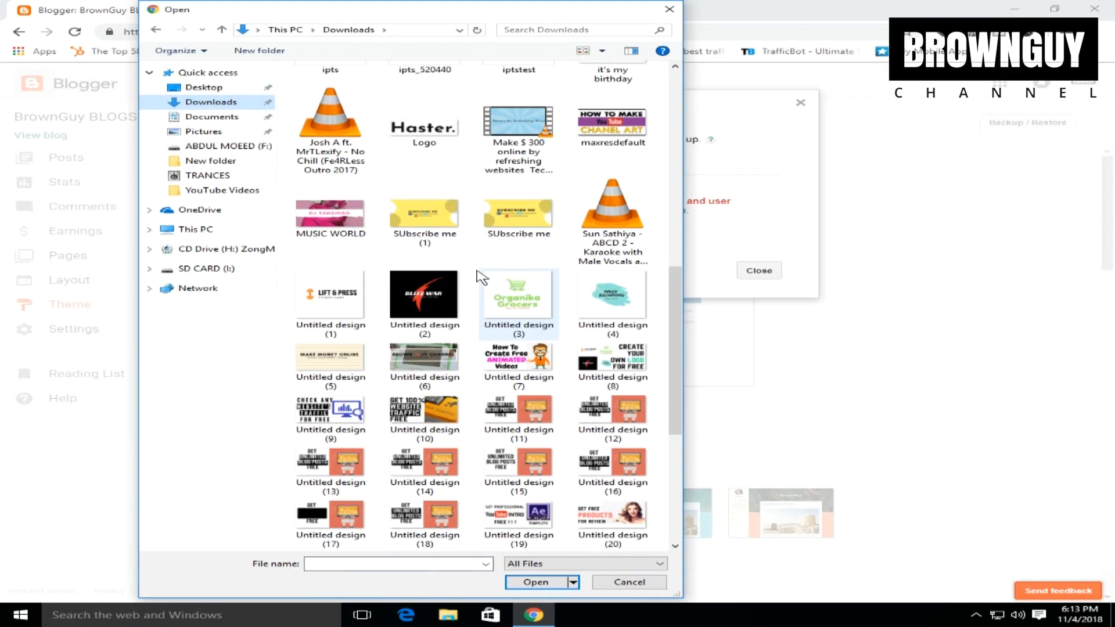
scroll(441, 279, up, 3)
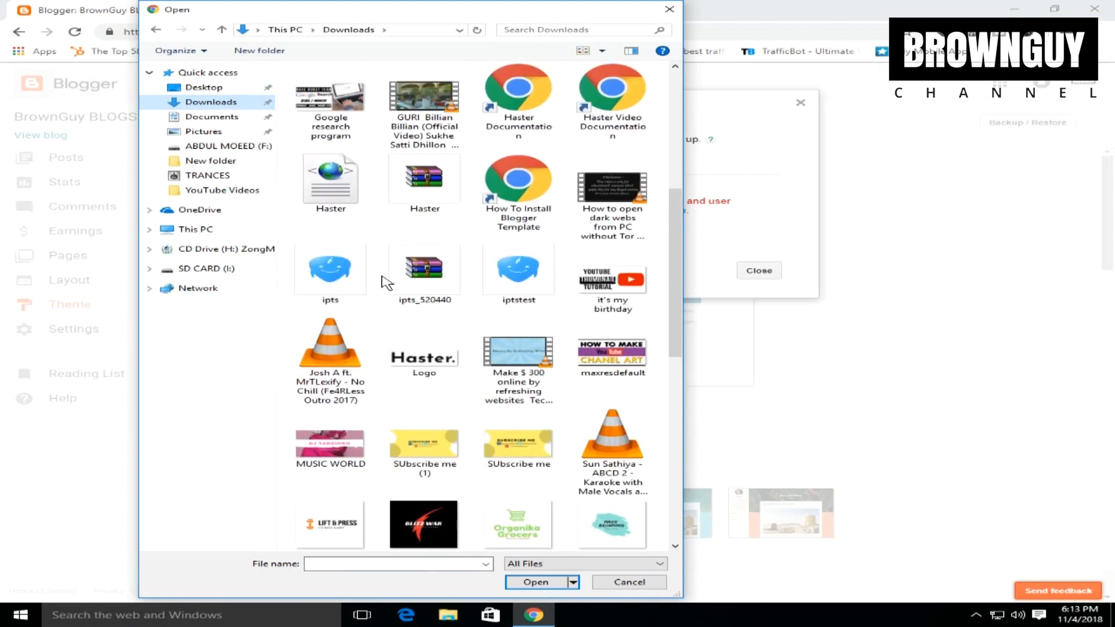
click(347, 178)
click(537, 582)
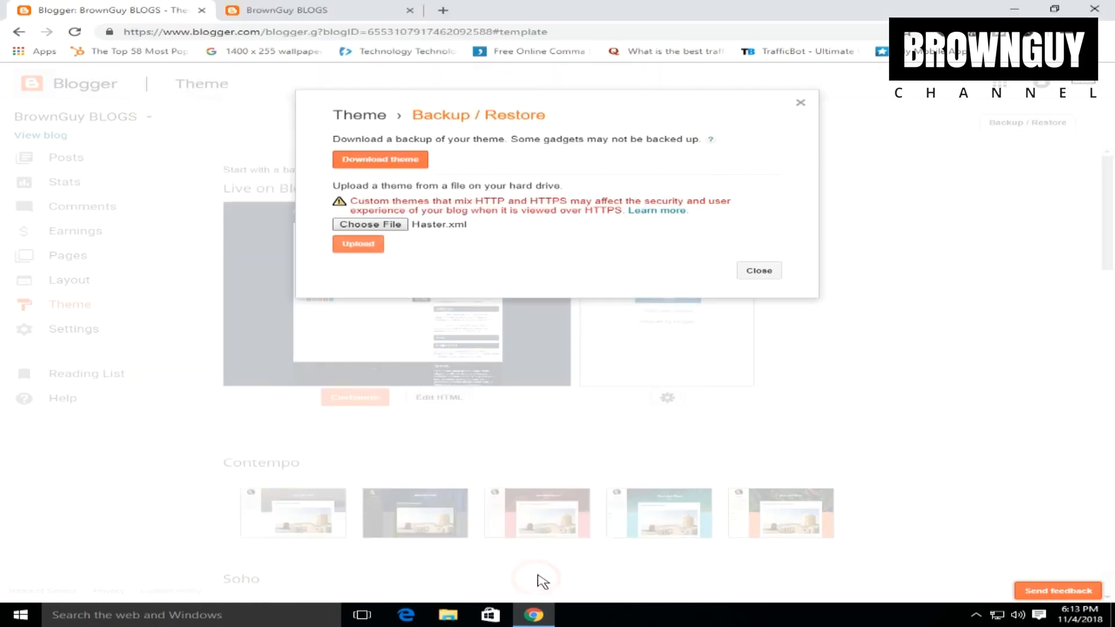
click(364, 247)
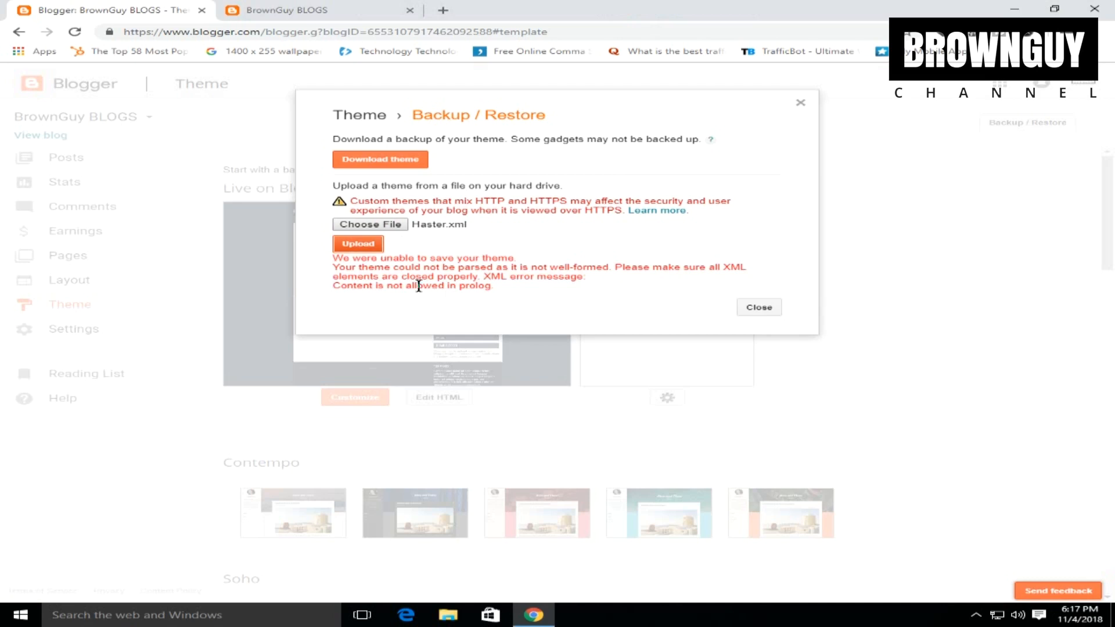
drag(332, 264, 353, 280)
click(336, 262)
click(759, 308)
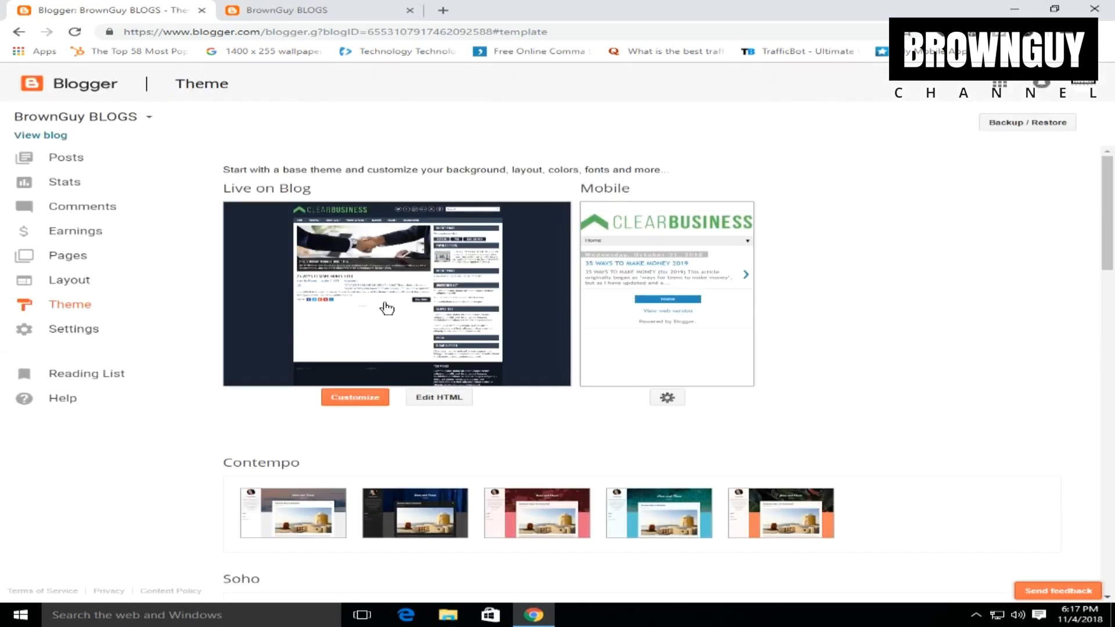
Open the theme's HTML for editing and delete all of the existing code
click(439, 399)
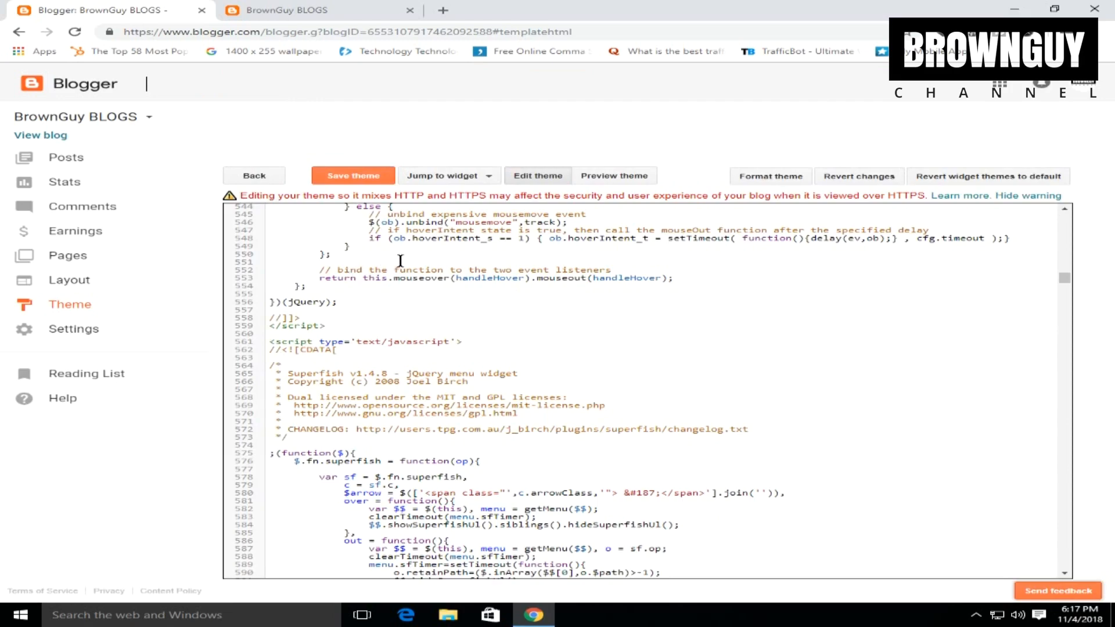
scroll(397, 260, up, 8)
scroll(432, 302, down, 3)
scroll(429, 348, up, 2)
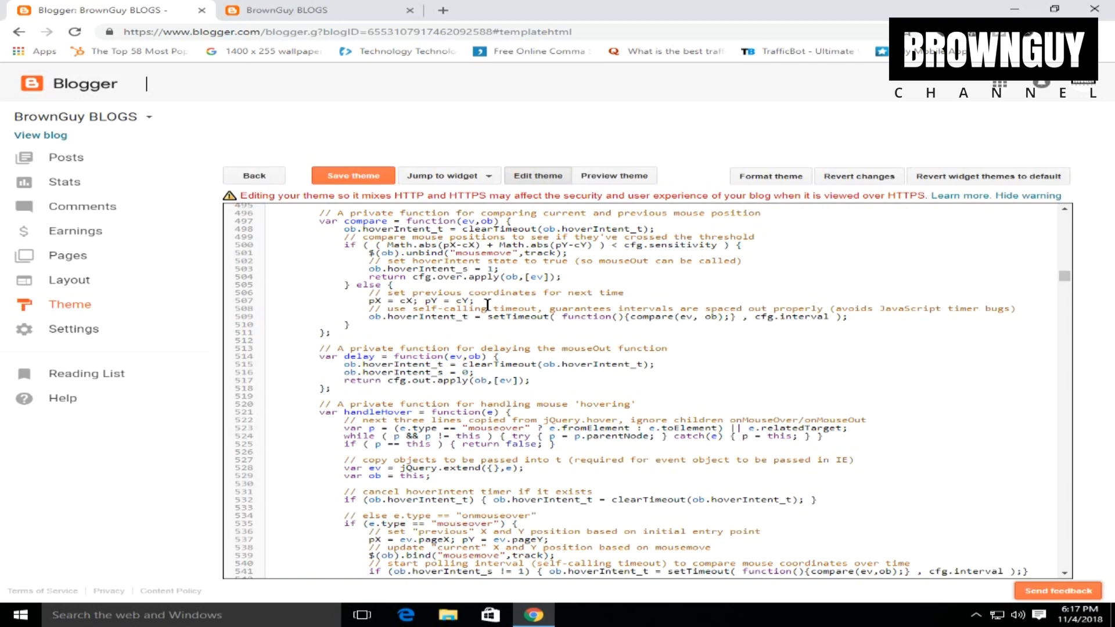
key(ctrl+a)
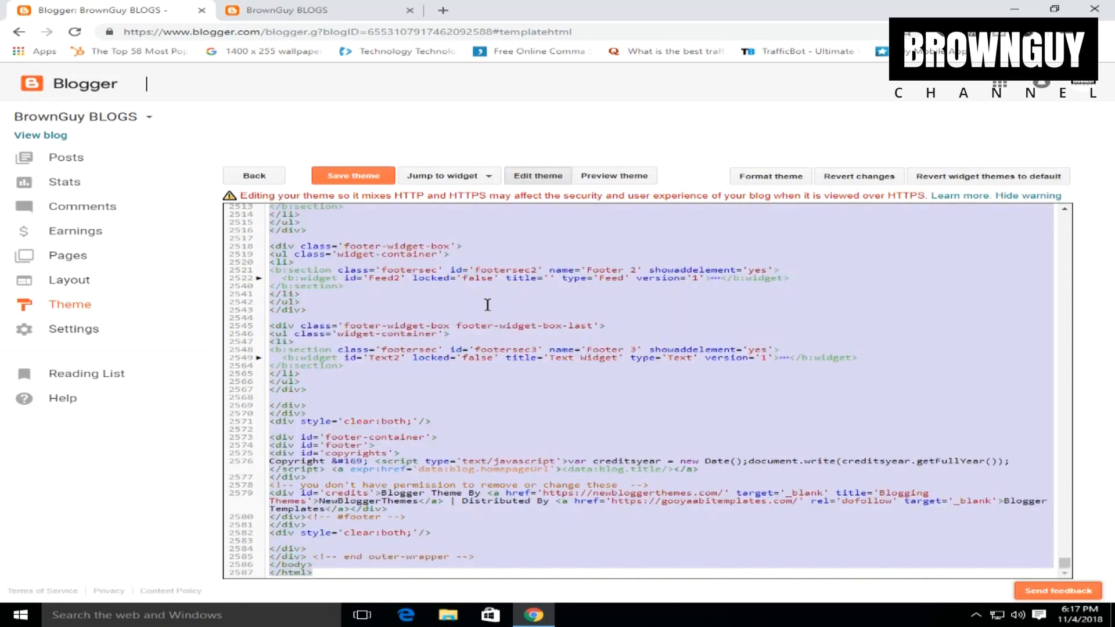
key(Delete)
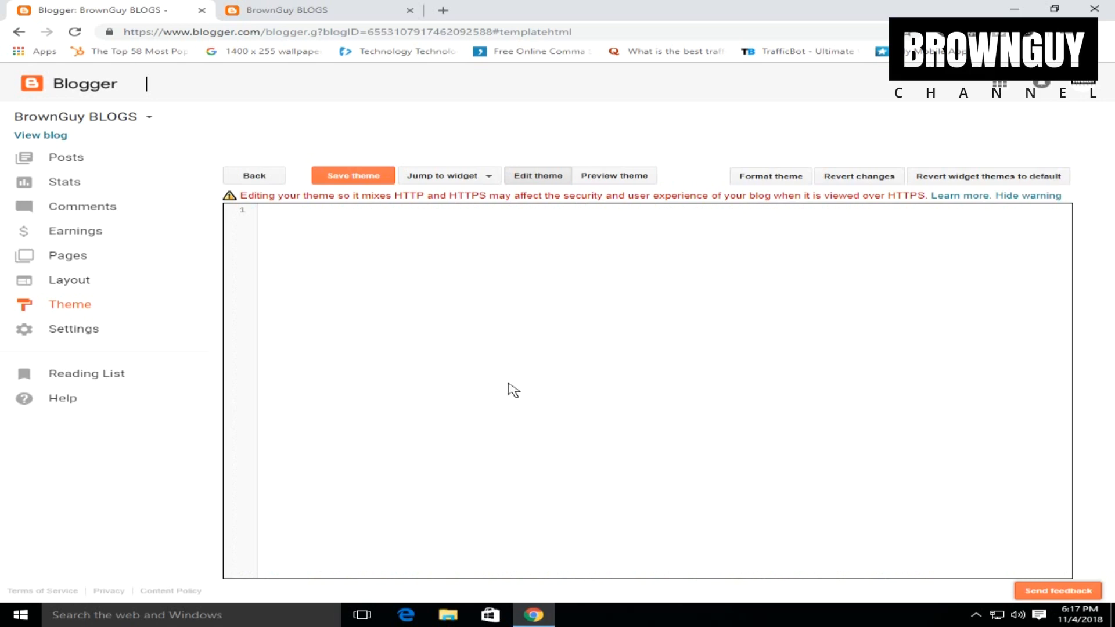
Switch to File Explorer and open the Haster XML file from Downloads for editing in a maximized Notepad window
click(450, 618)
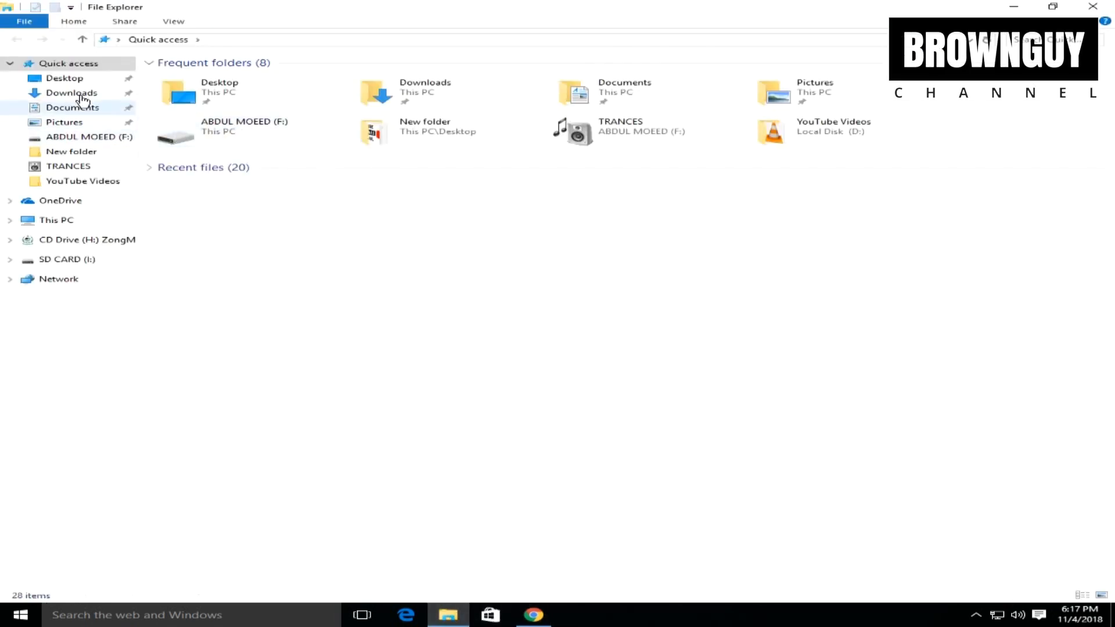
click(81, 95)
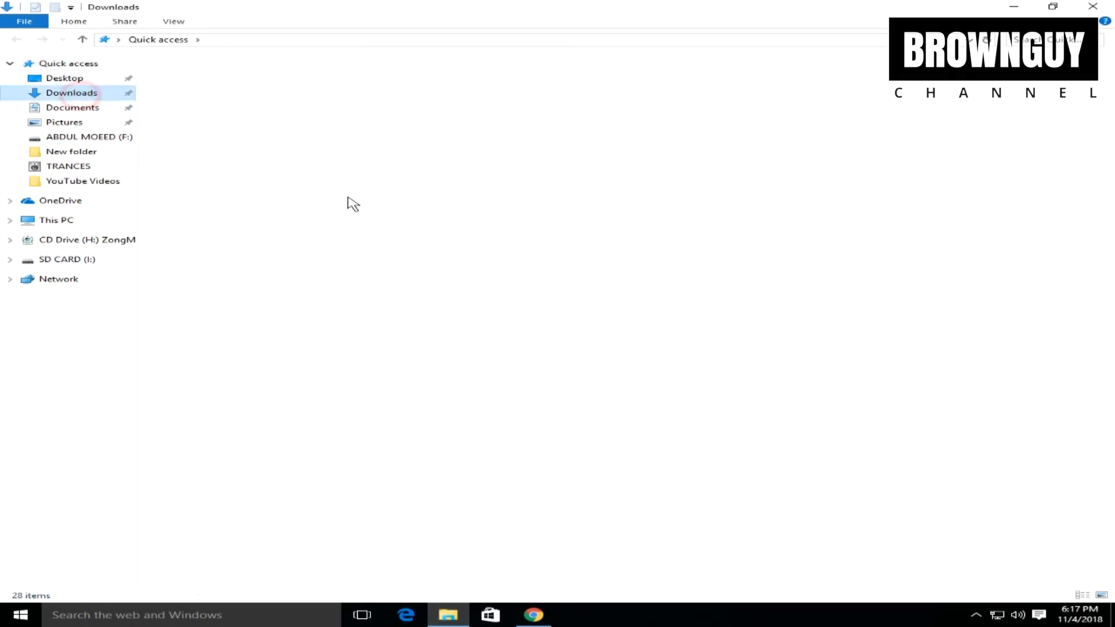
click(209, 296)
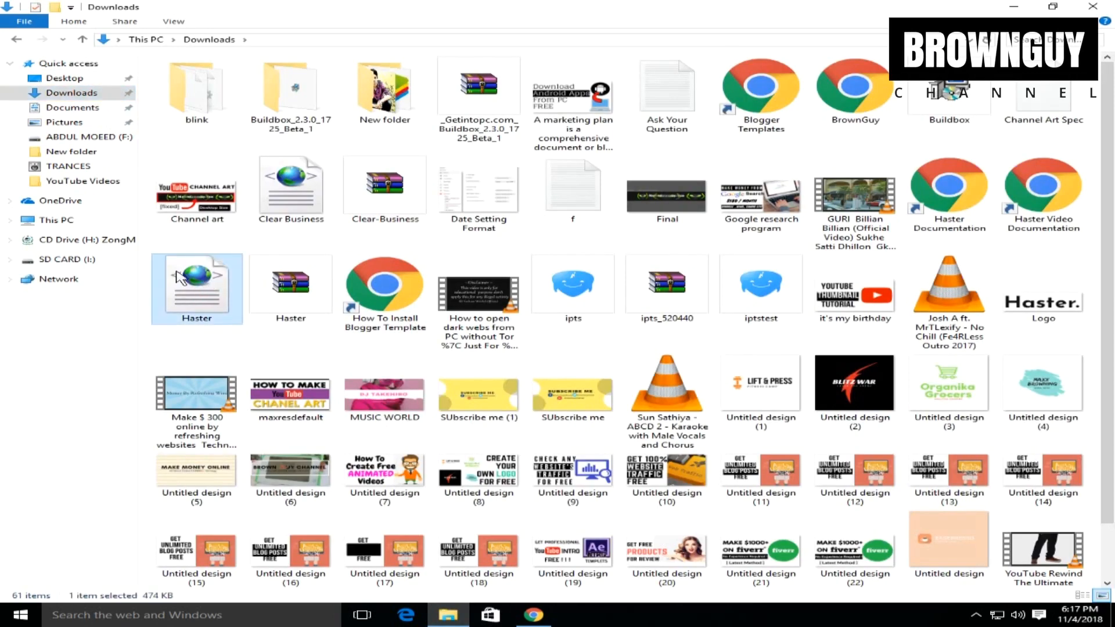
right_click(198, 280)
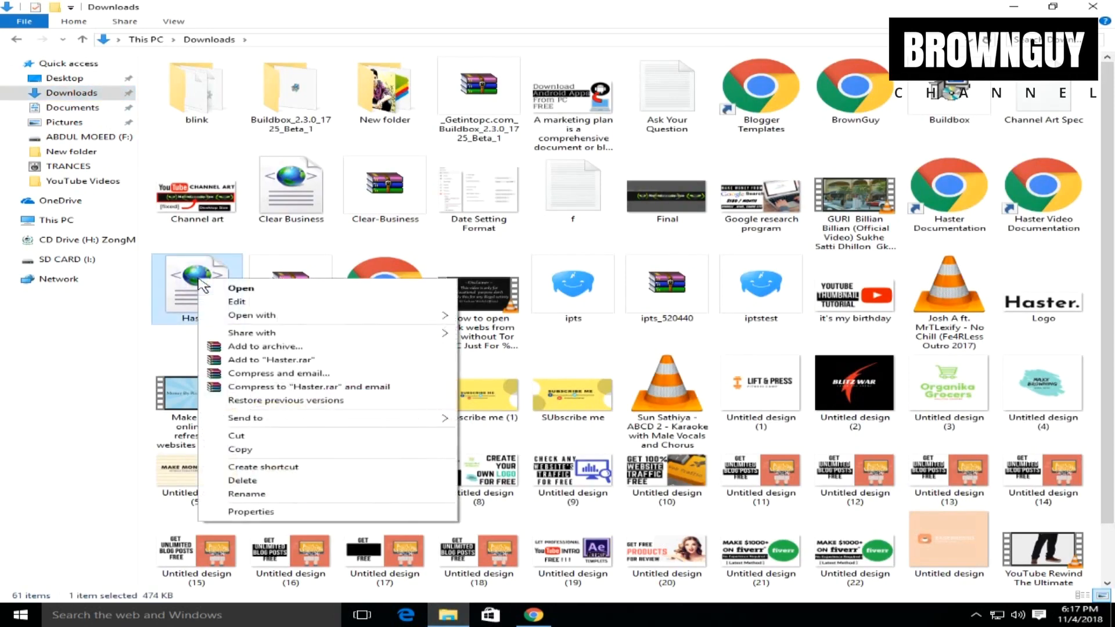
click(236, 302)
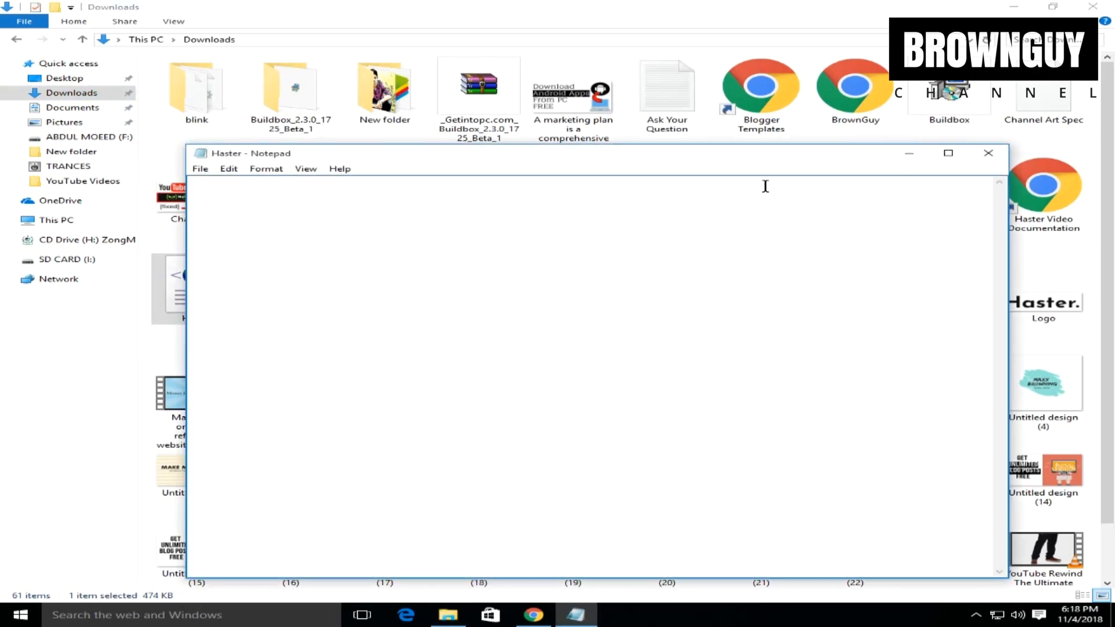
click(949, 153)
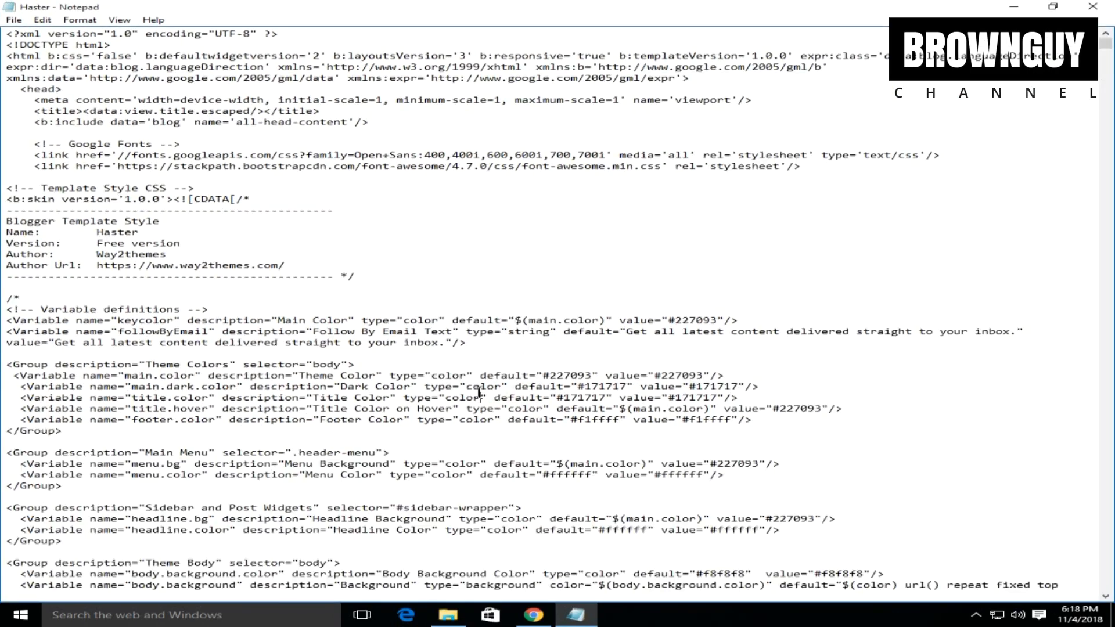
Copy the entire Haster template code and close Notepad
click(314, 268)
key(ctrl+a)
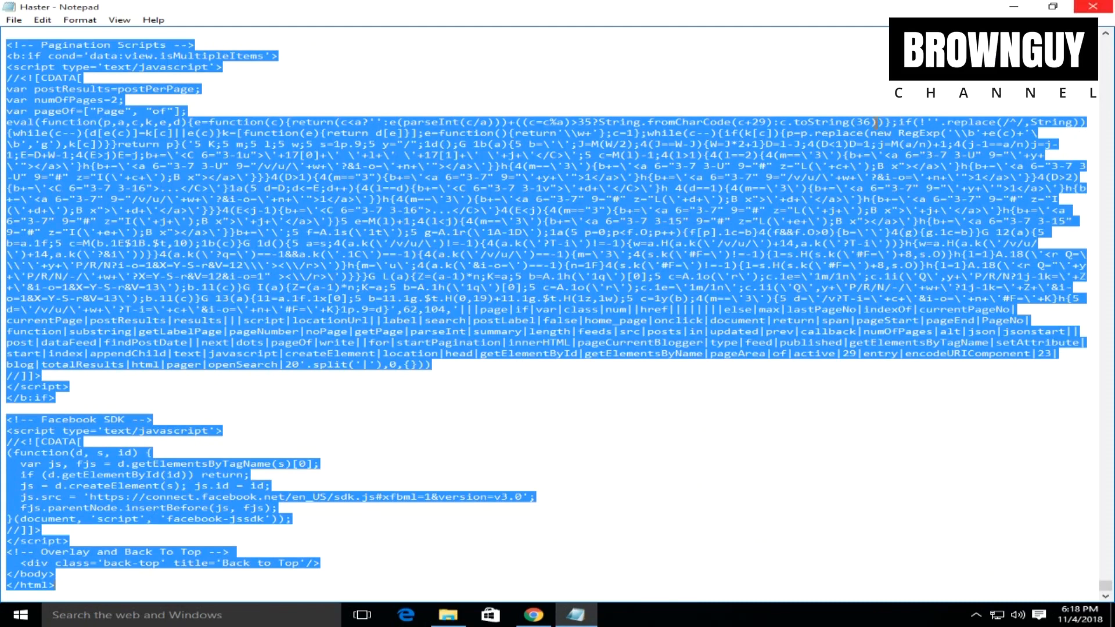
right_click(543, 278)
click(555, 317)
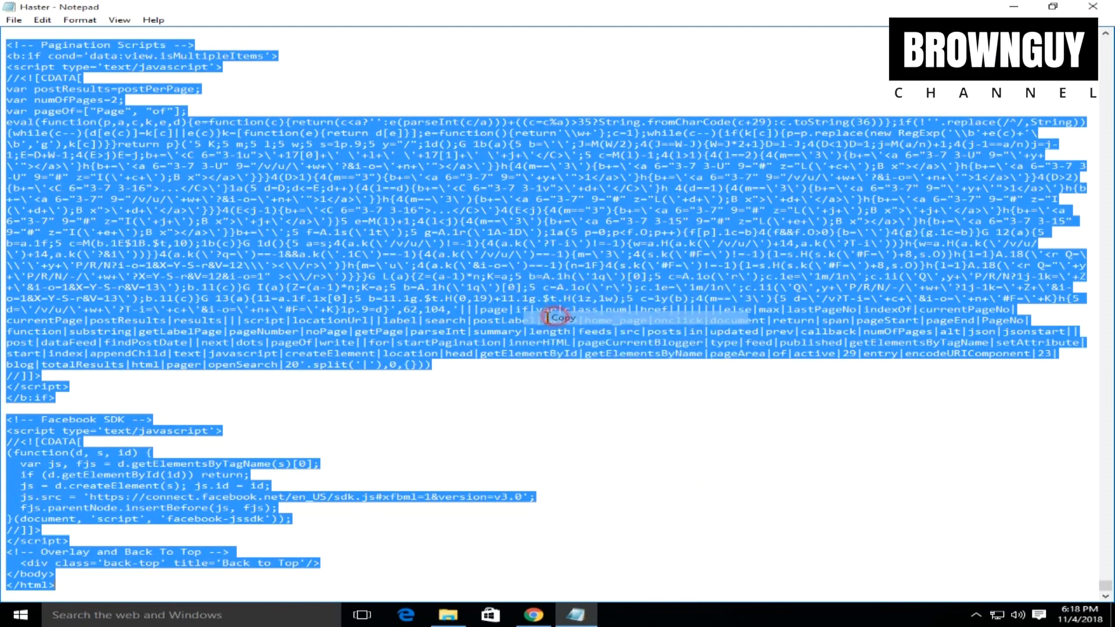
click(1094, 7)
Switch back to Chrome and paste the copied Haster template code into the empty theme HTML editor
click(533, 615)
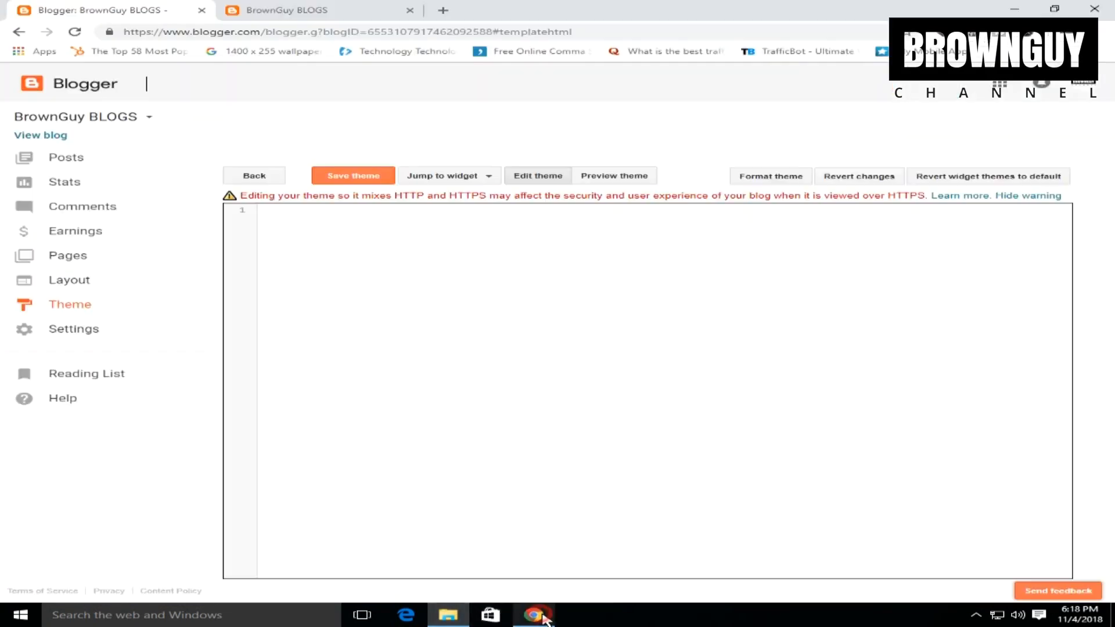
right_click(298, 231)
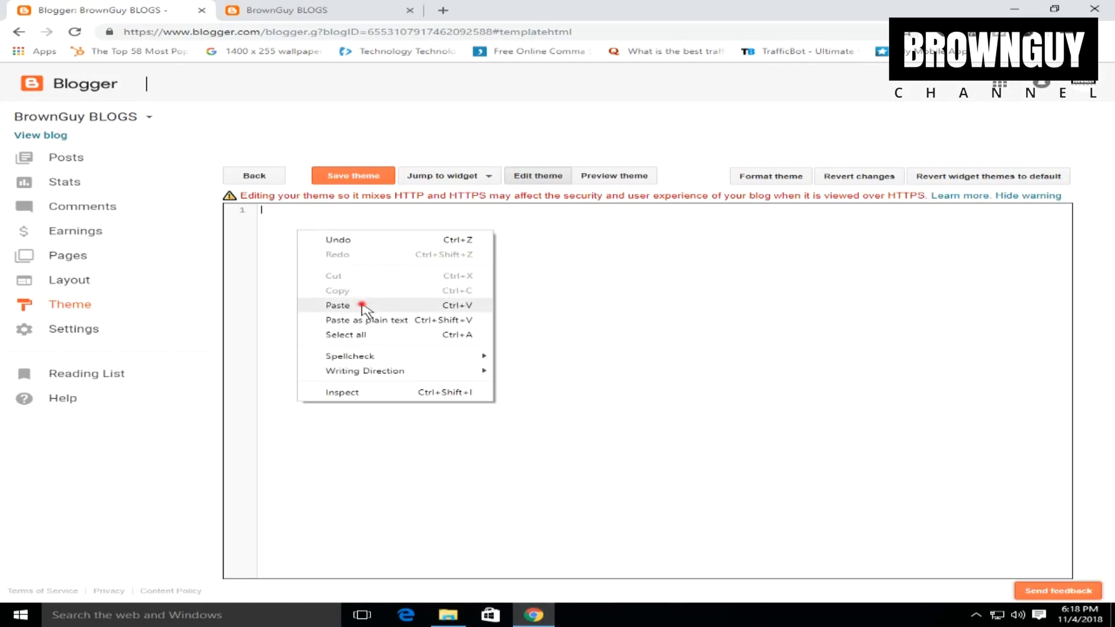
click(362, 305)
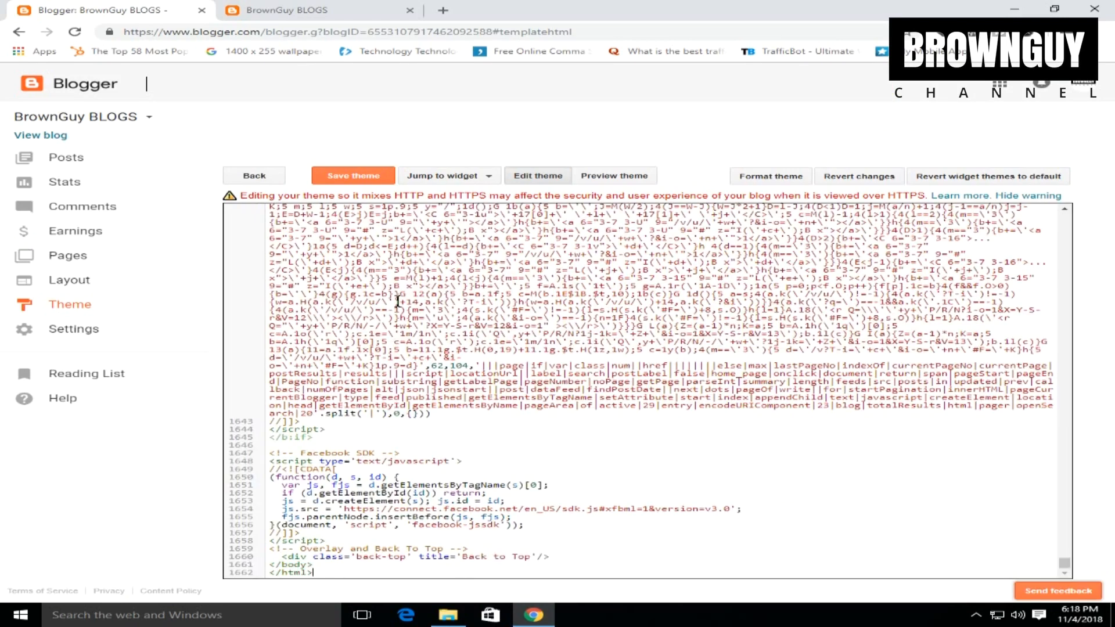
Save the blog theme with the pasted Haster template code
scroll(397, 302, up, 10)
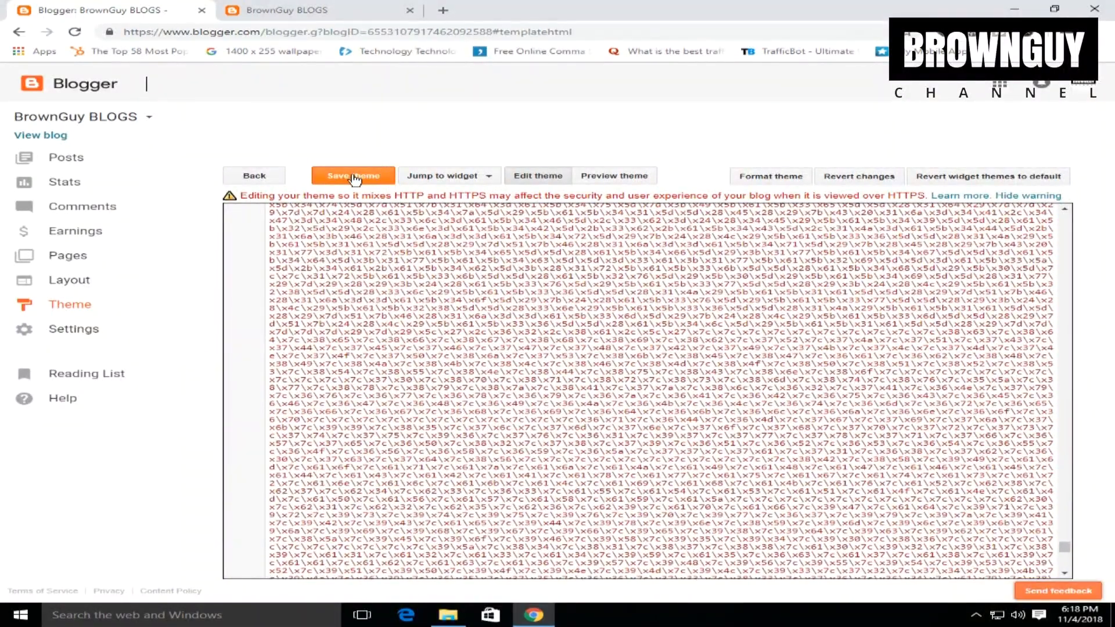
click(357, 177)
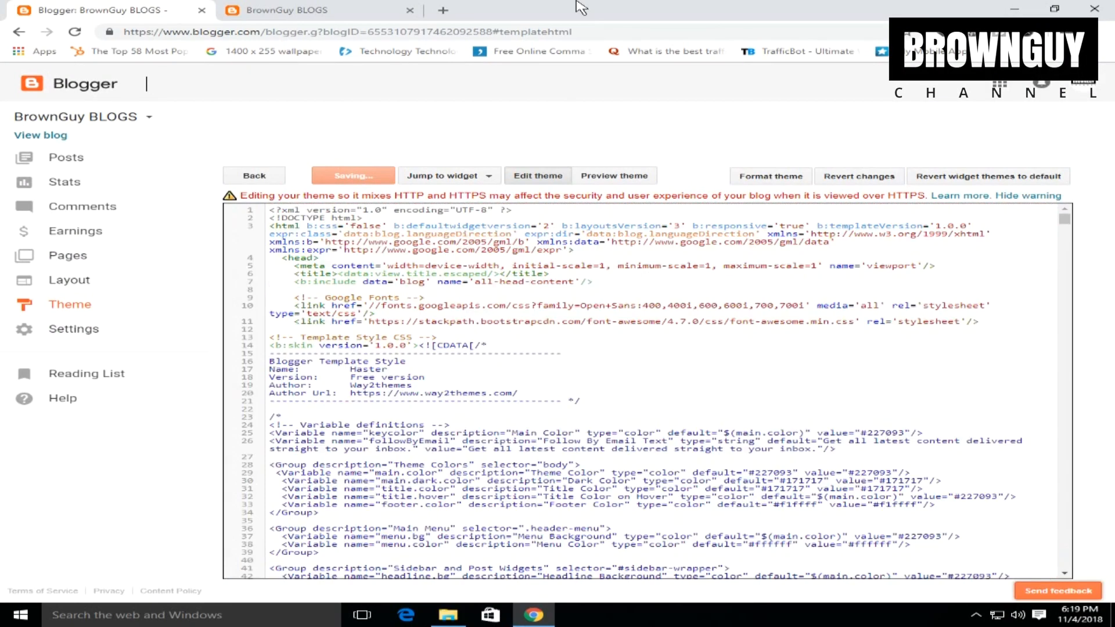
mouse_move(578, 5)
click(637, 8)
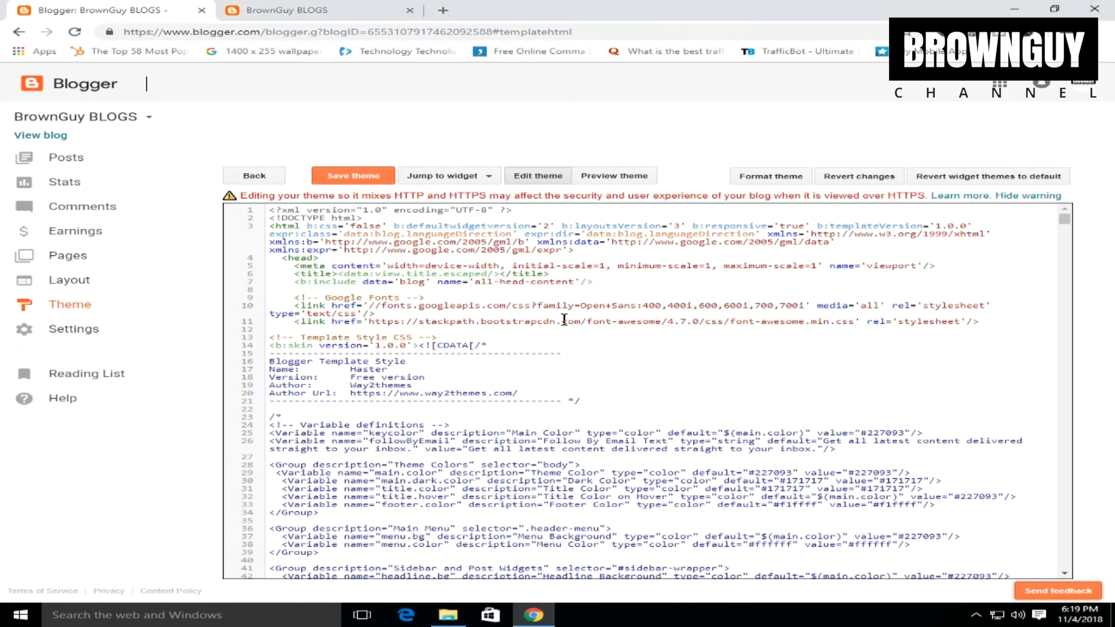
Reload the live BrownGuy BLOGS page to check the Haster theme, then return to the Blogger theme editor
click(323, 8)
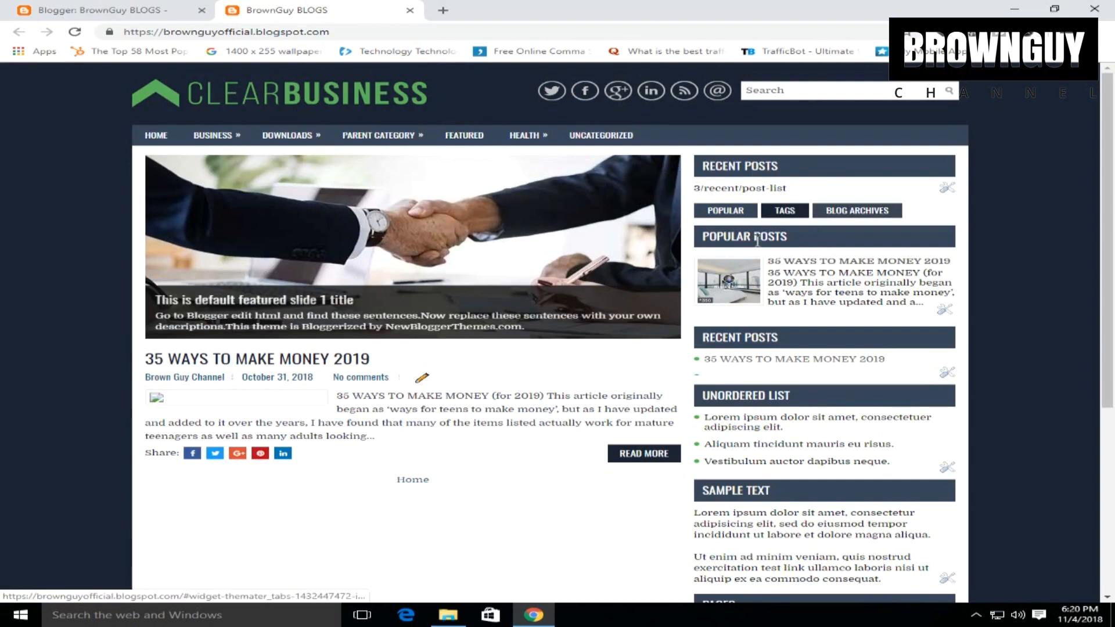
click(74, 32)
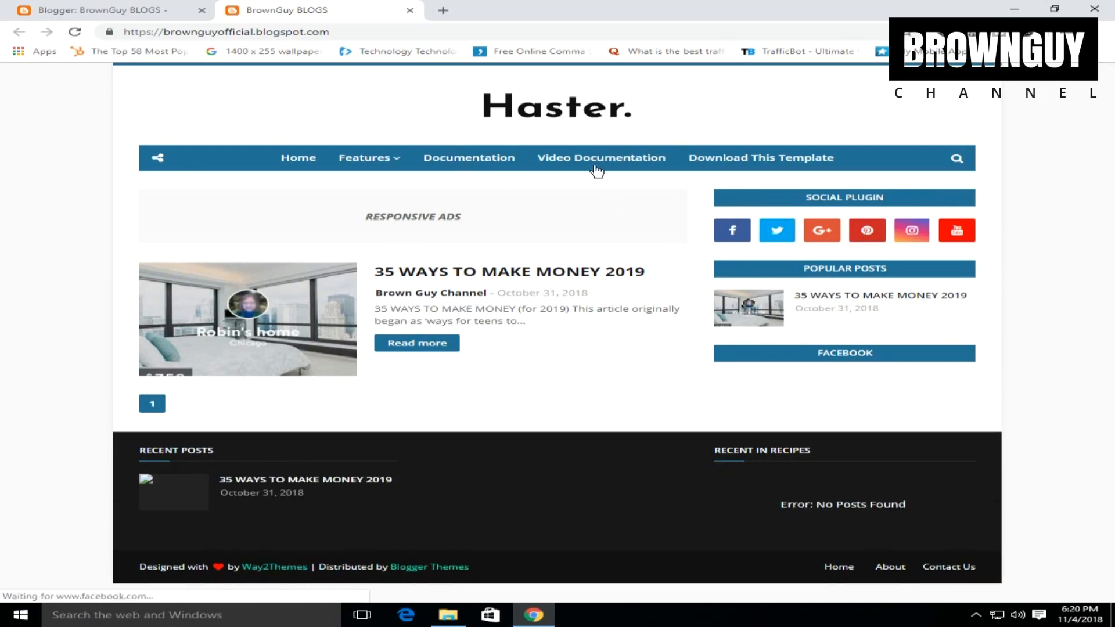
click(152, 8)
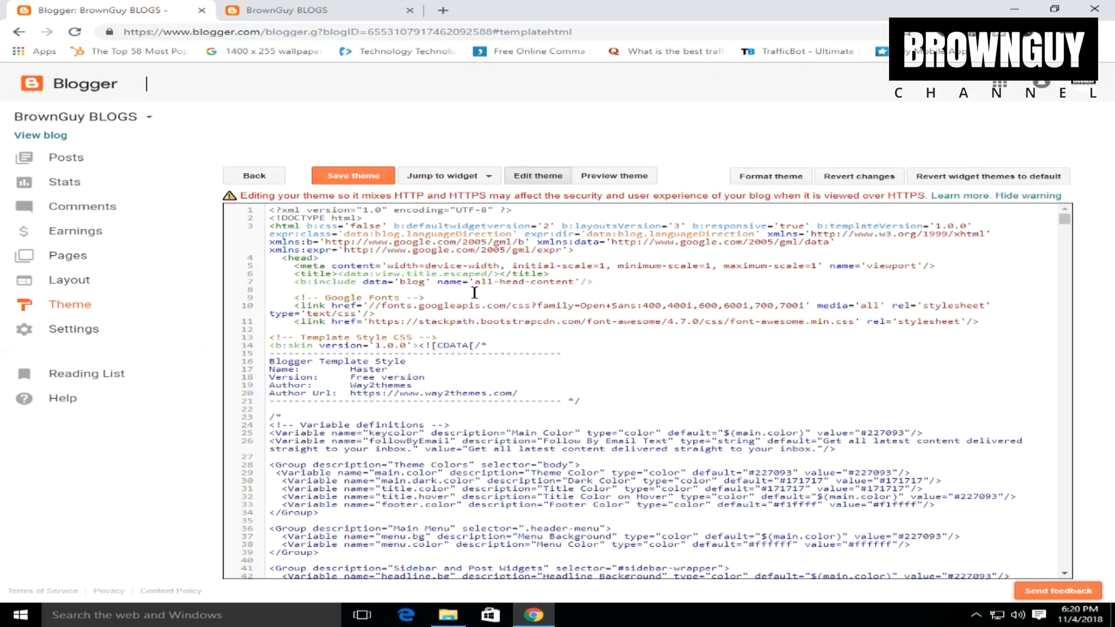
click(346, 8)
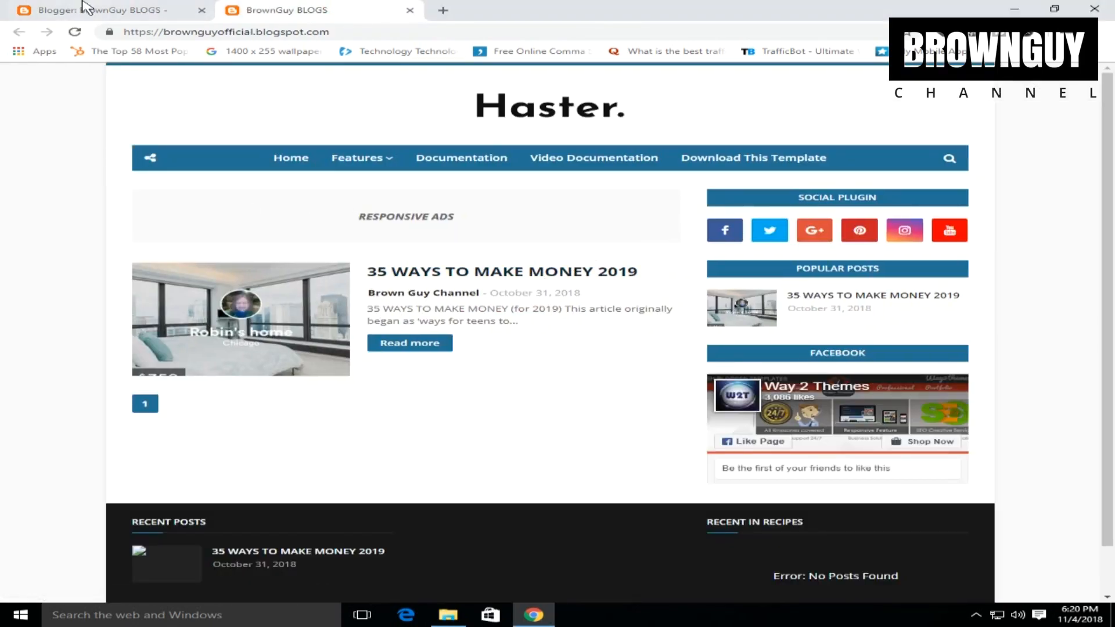
click(85, 7)
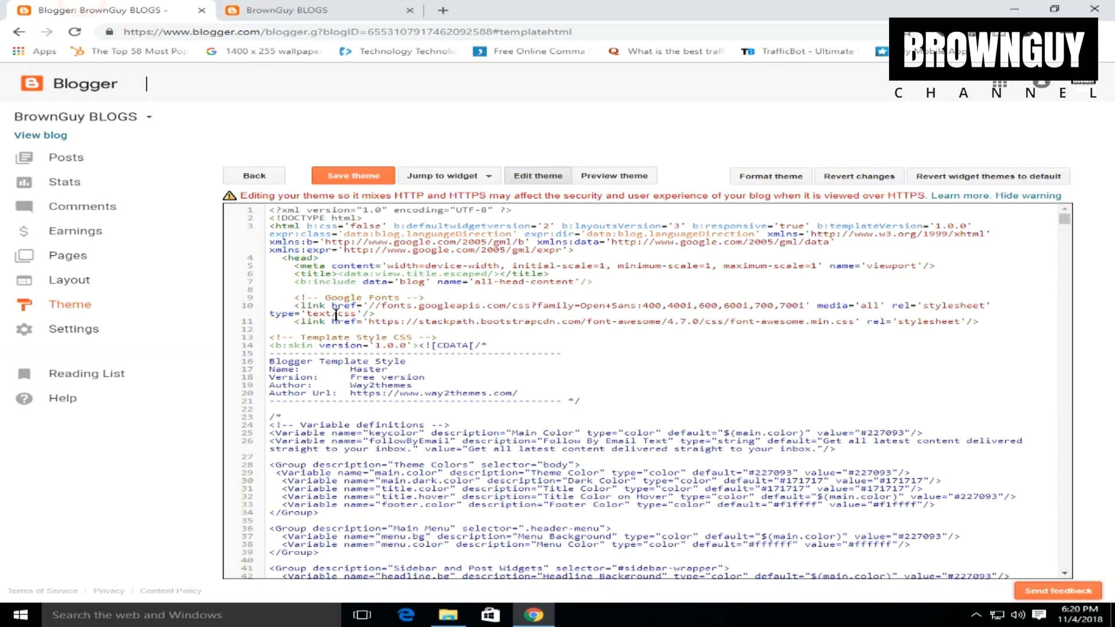
Open the Header Logo gadget's settings in the blog's layout and remove the Haster logo image
click(91, 310)
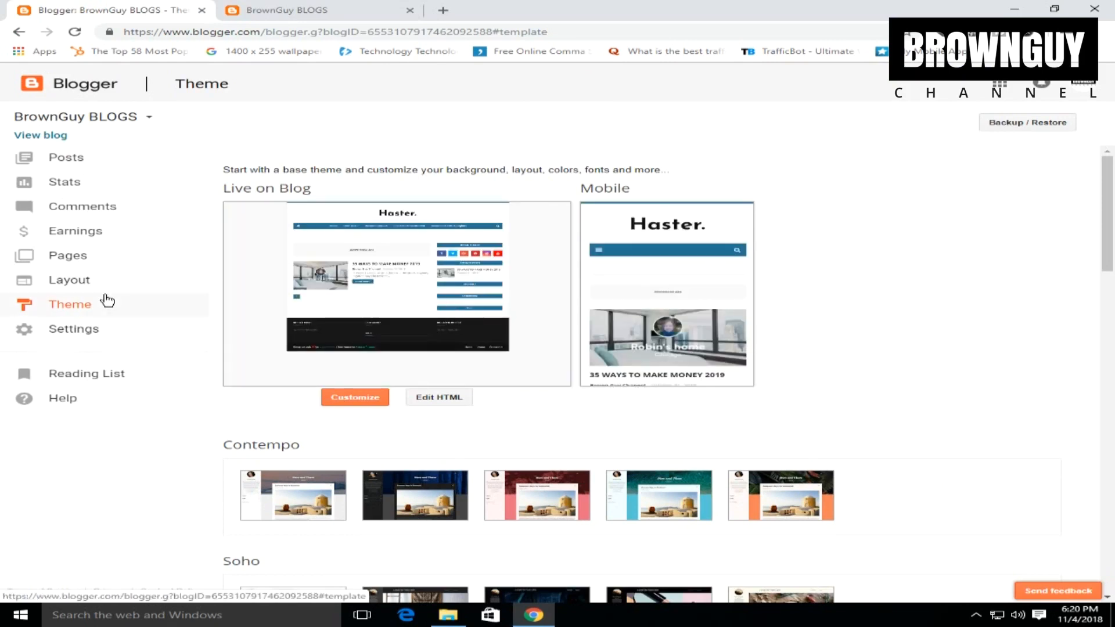
click(77, 282)
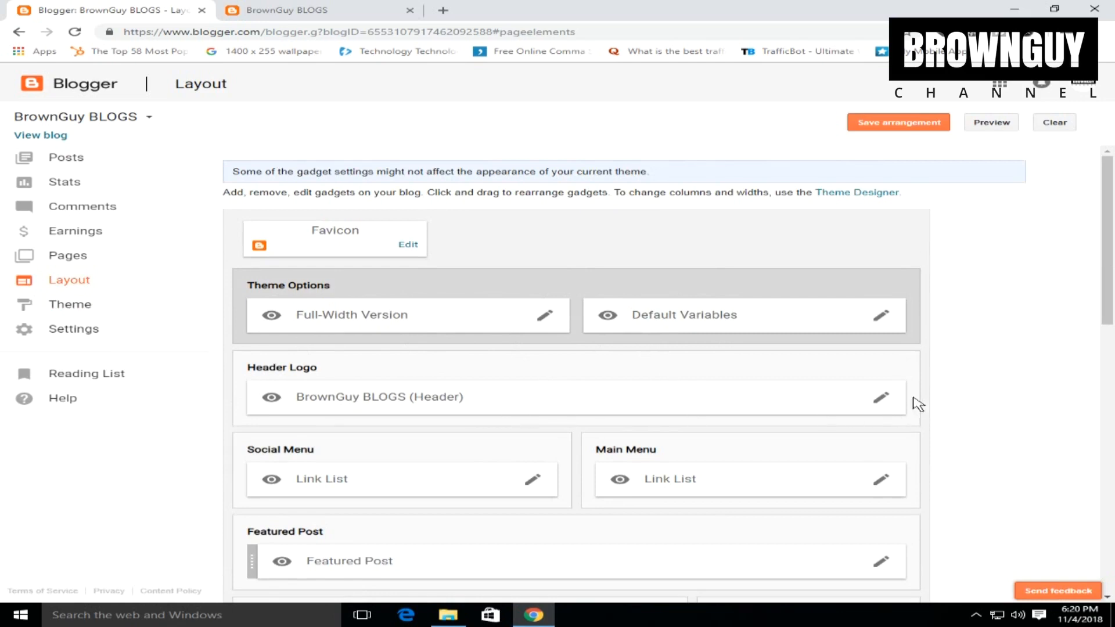
click(881, 400)
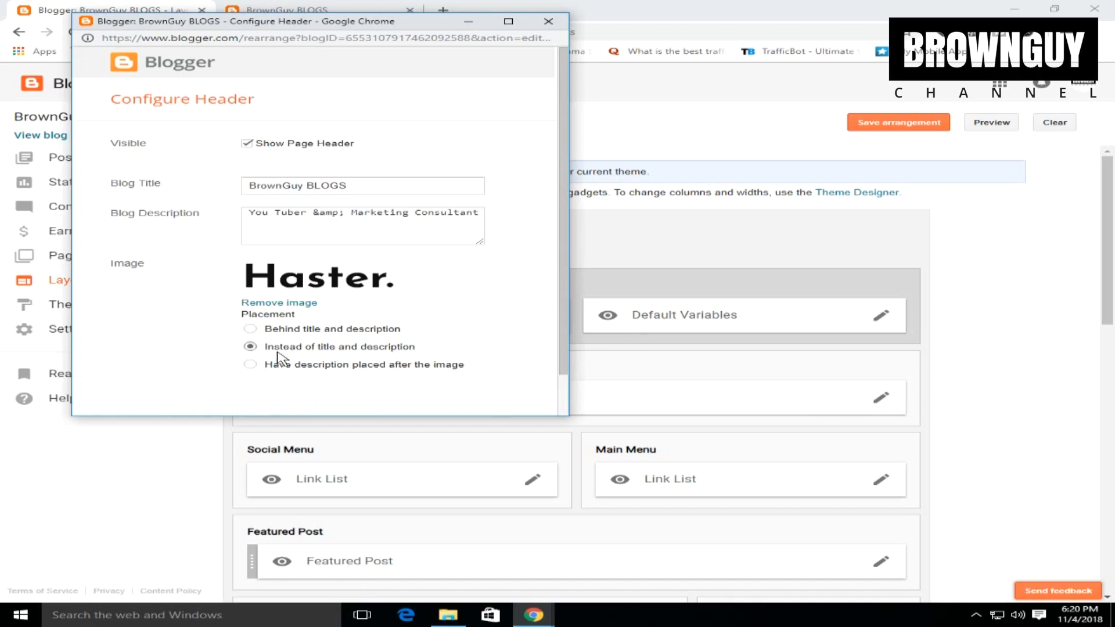
click(281, 303)
Upload the BrownGuy Blogs logo from New folder on the Desktop as the header image and save the header settings
click(291, 279)
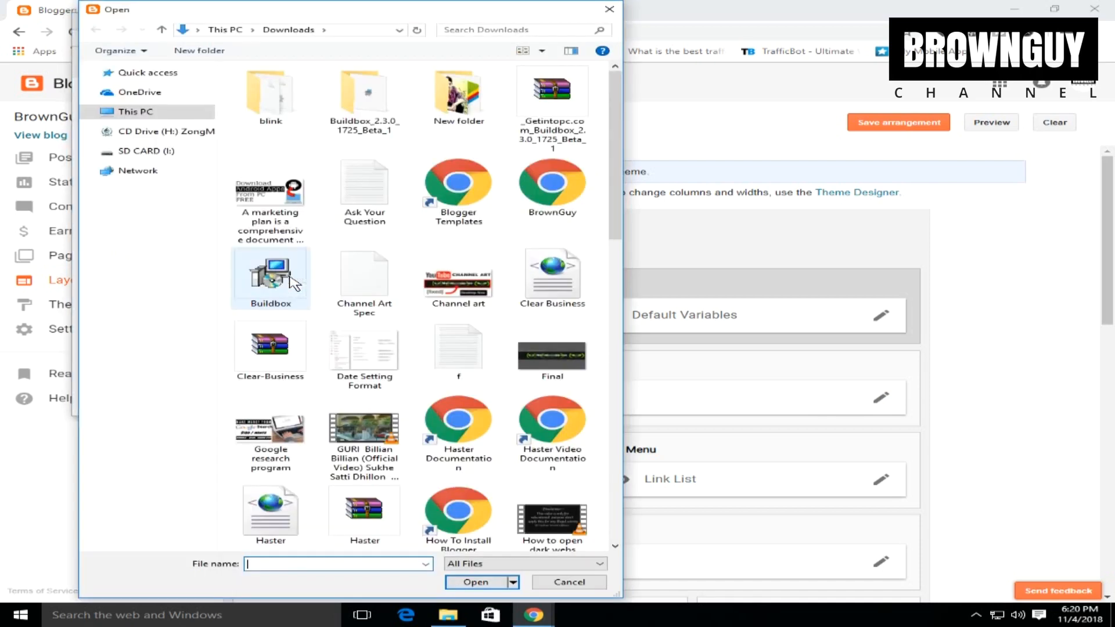
scroll(479, 260, down, 5)
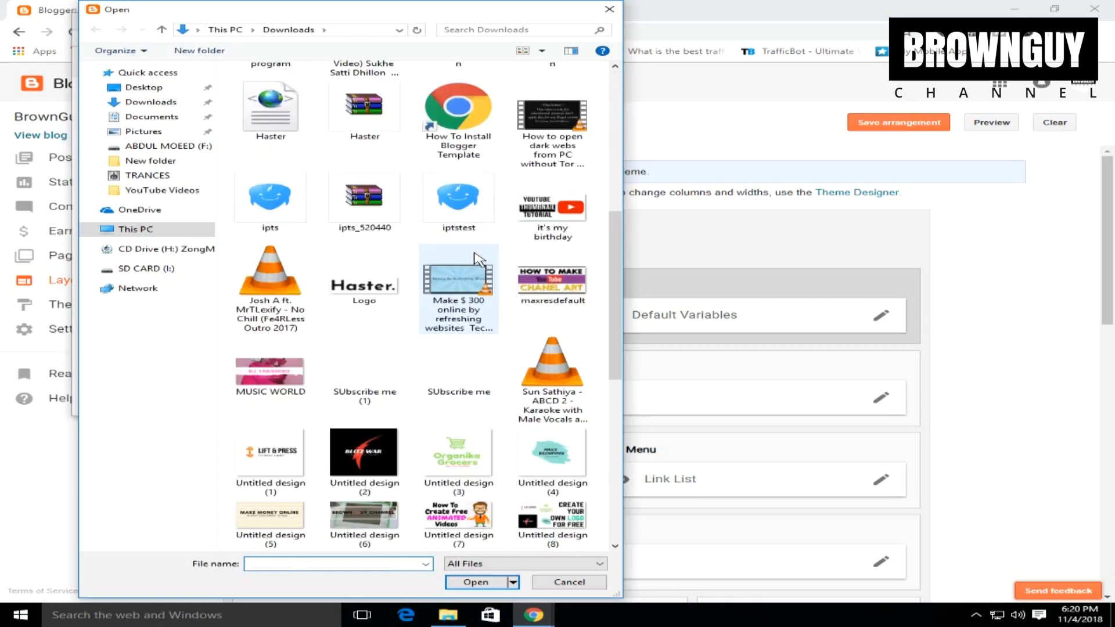
scroll(458, 256, up, 5)
click(162, 103)
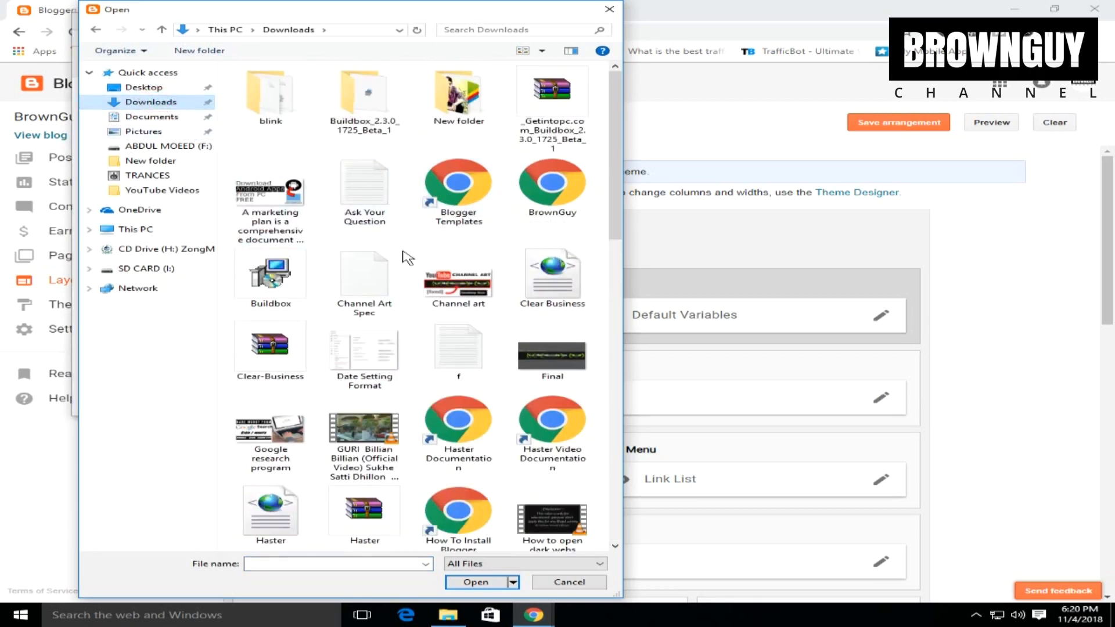
scroll(497, 284, down, 10)
scroll(442, 268, up, 10)
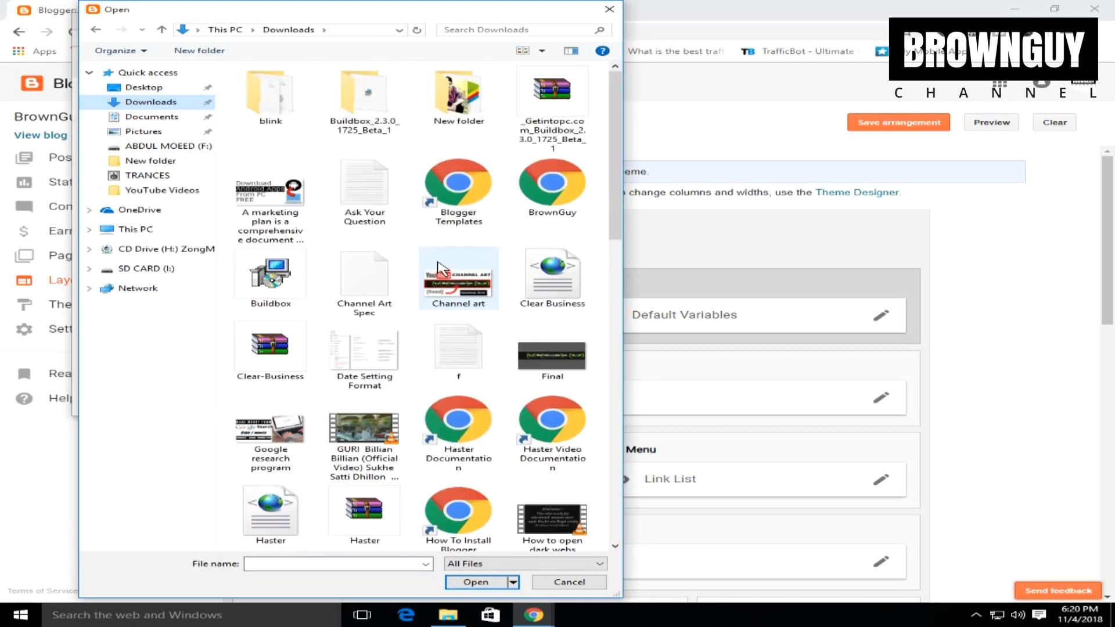
click(144, 88)
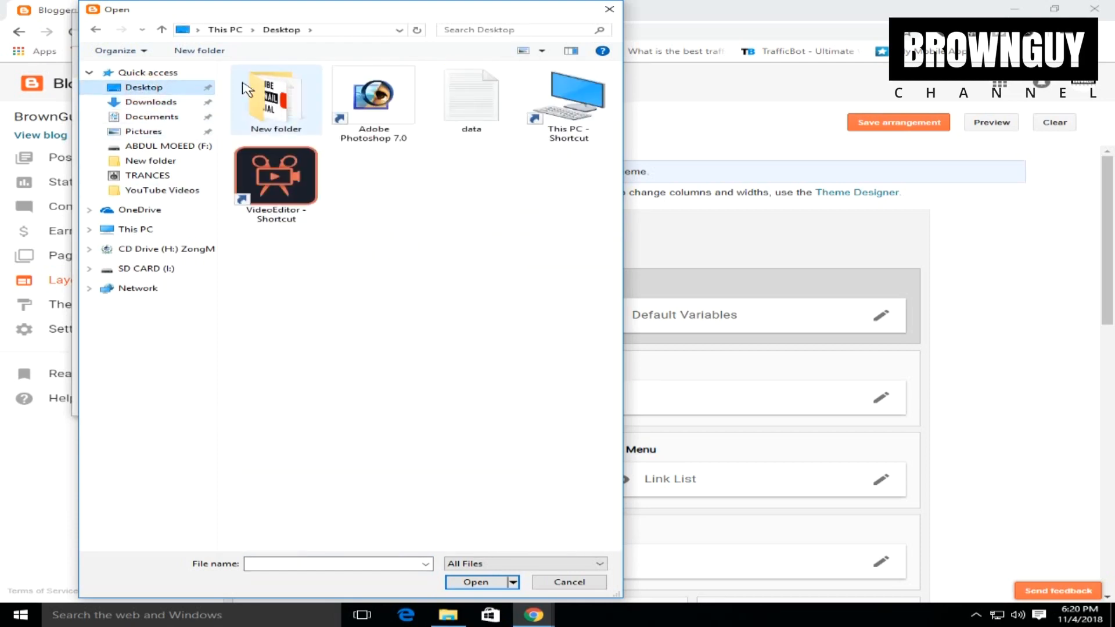
double_click(274, 96)
click(370, 279)
click(475, 582)
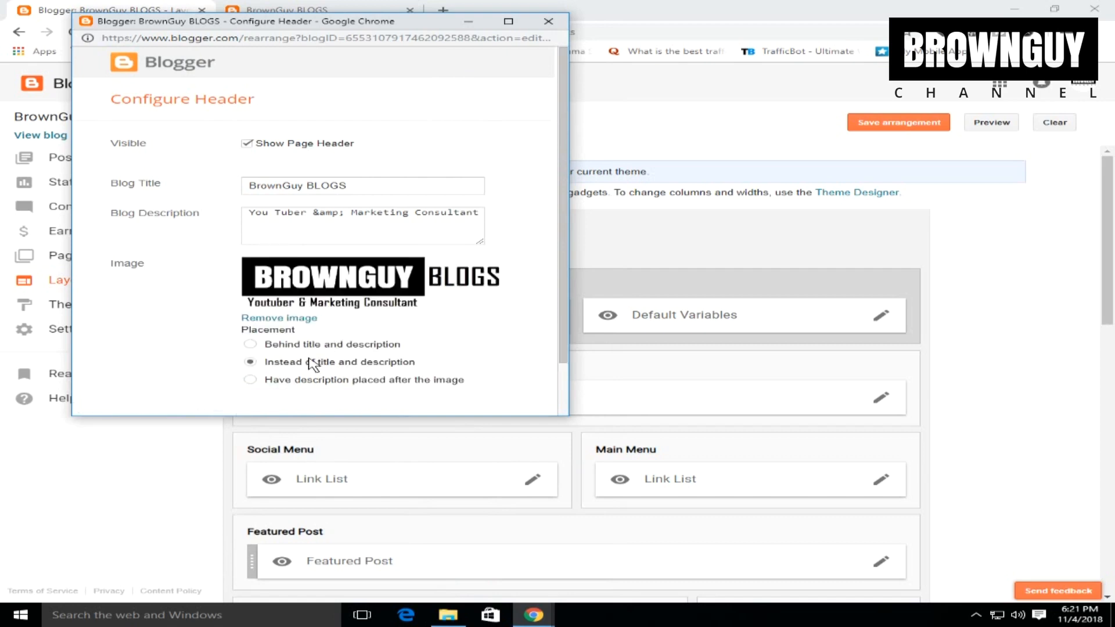
scroll(314, 365, down, 1)
click(148, 388)
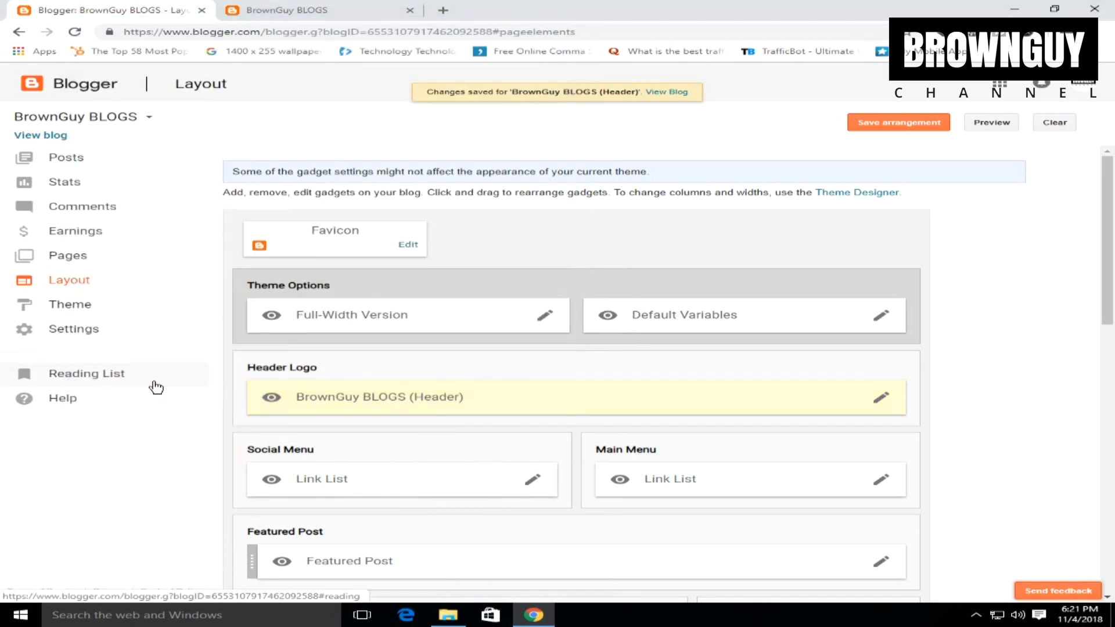
Reload the live blog page and check the new logo in its header
click(296, 10)
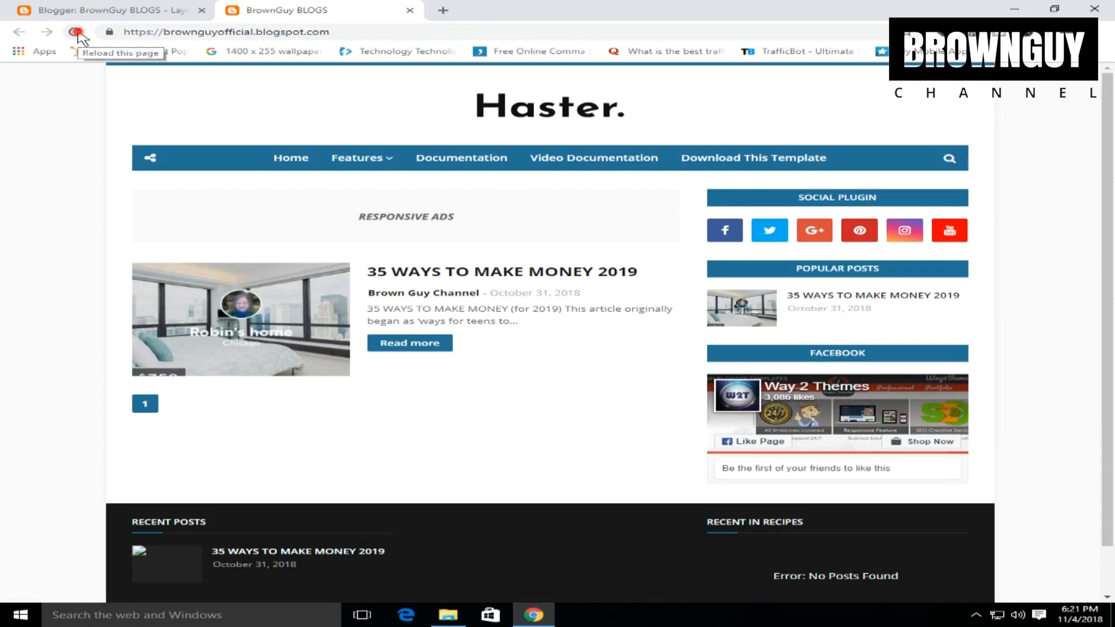
click(77, 32)
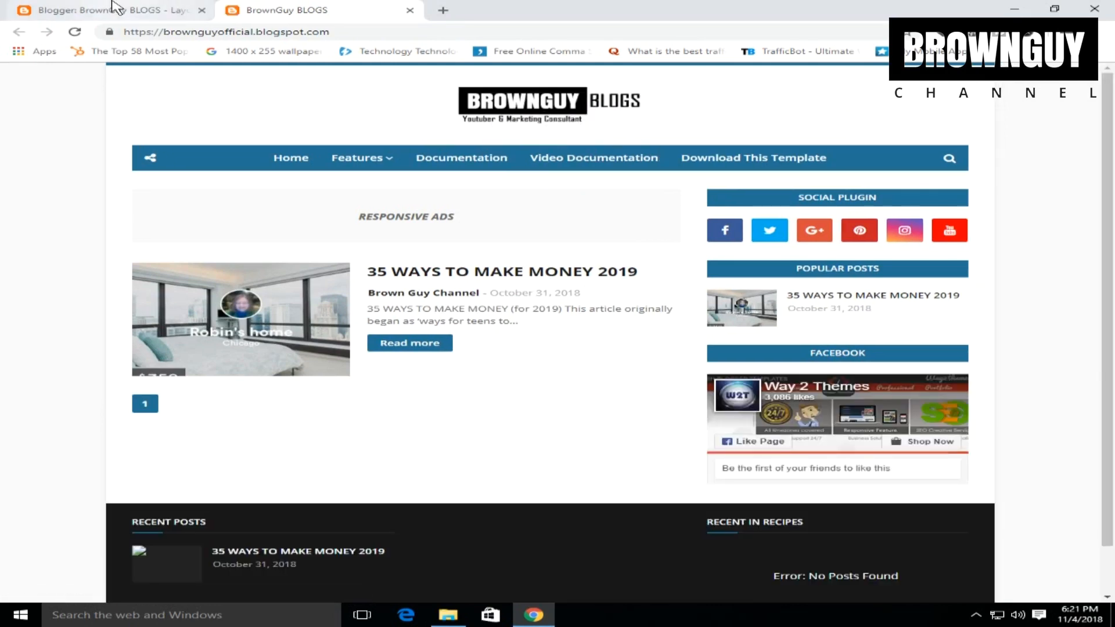
click(113, 7)
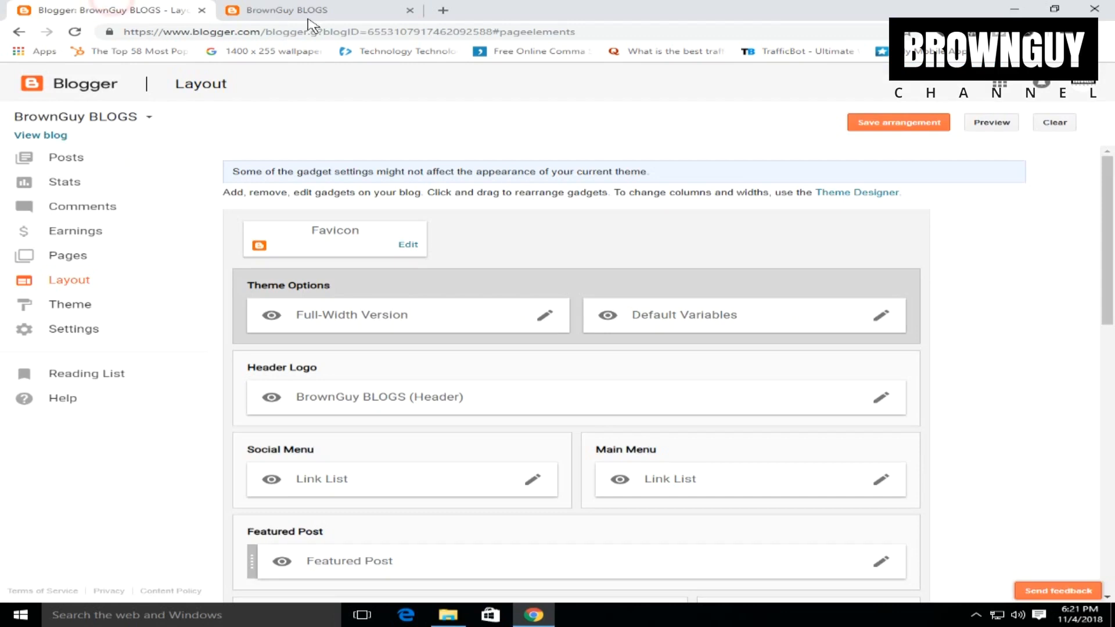
click(343, 8)
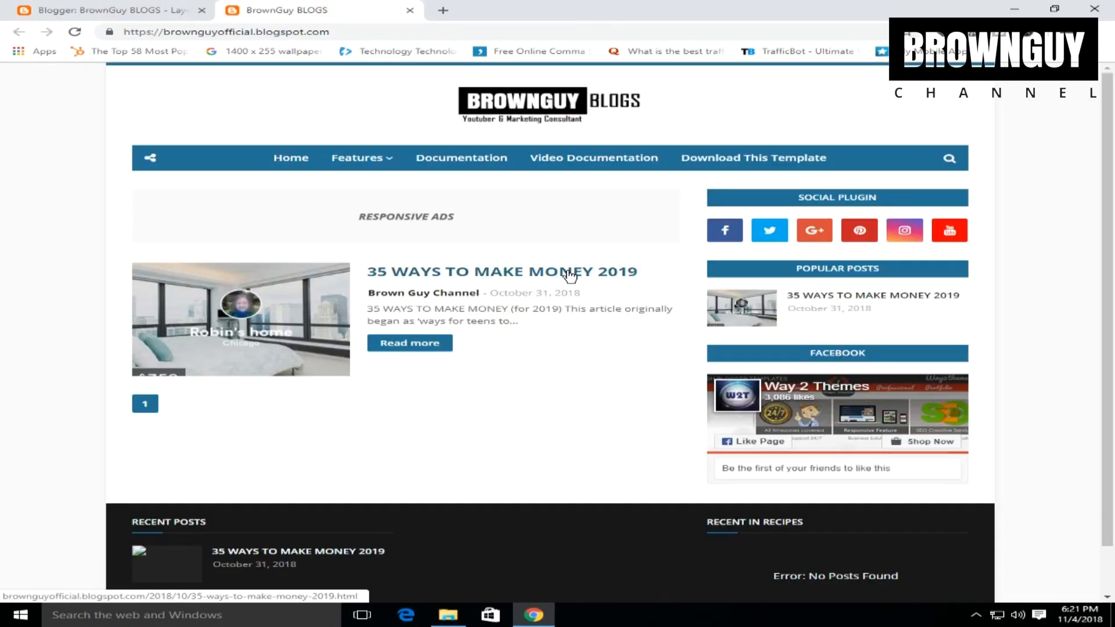